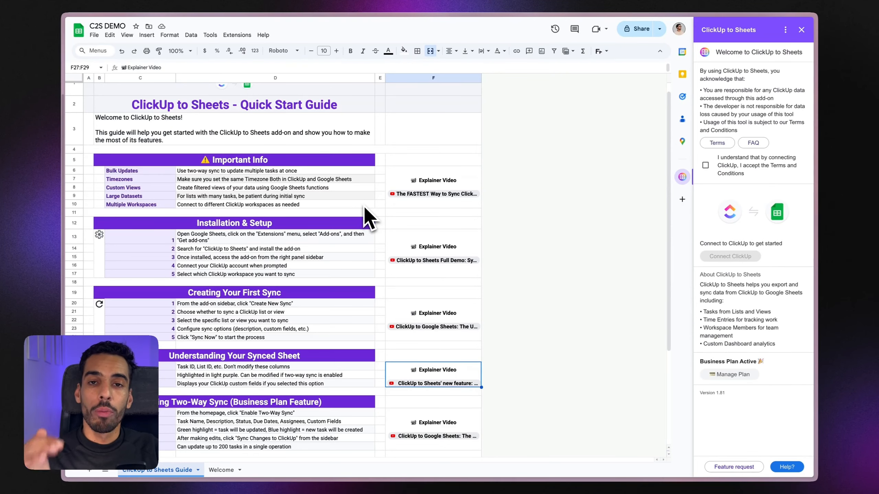
Step: Accept the add-on's terms and conditions and start connecting the ClickUp account
scroll(363, 216, down, 5)
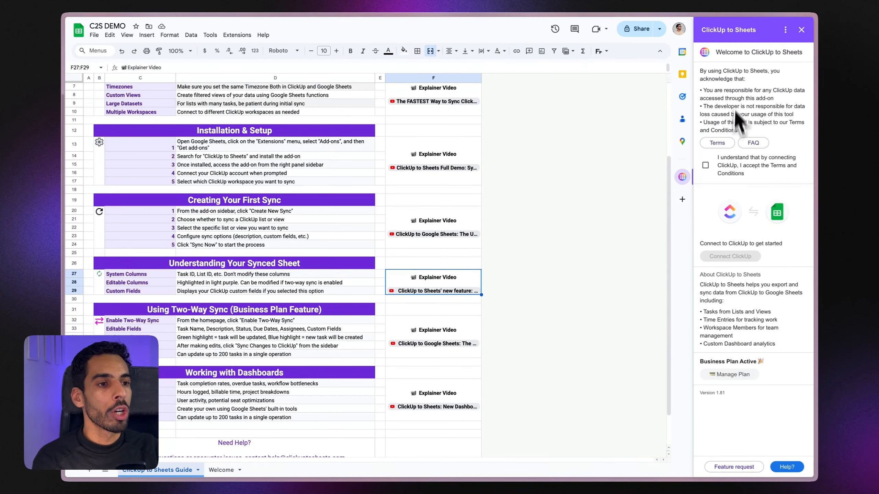
click(705, 165)
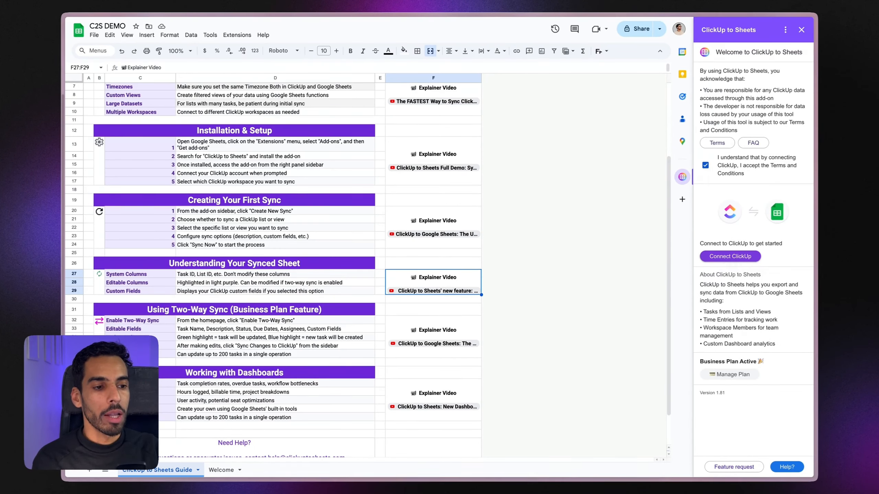
click(726, 258)
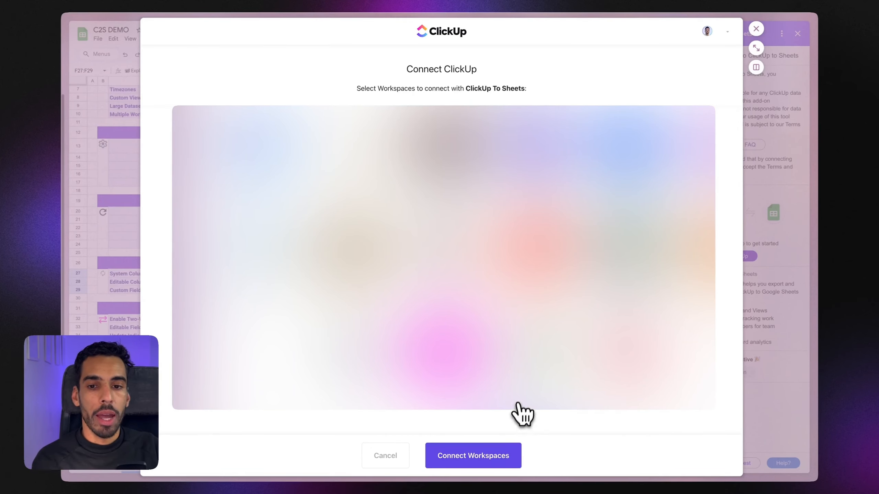
Step: Connect the chosen ClickUp workspaces to ClickUp To Sheets and begin a Sync List setup
click(498, 456)
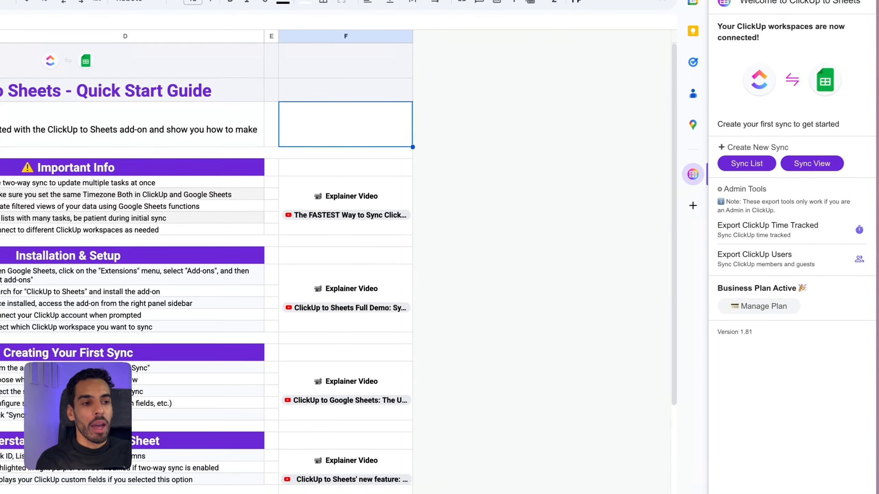
click(743, 168)
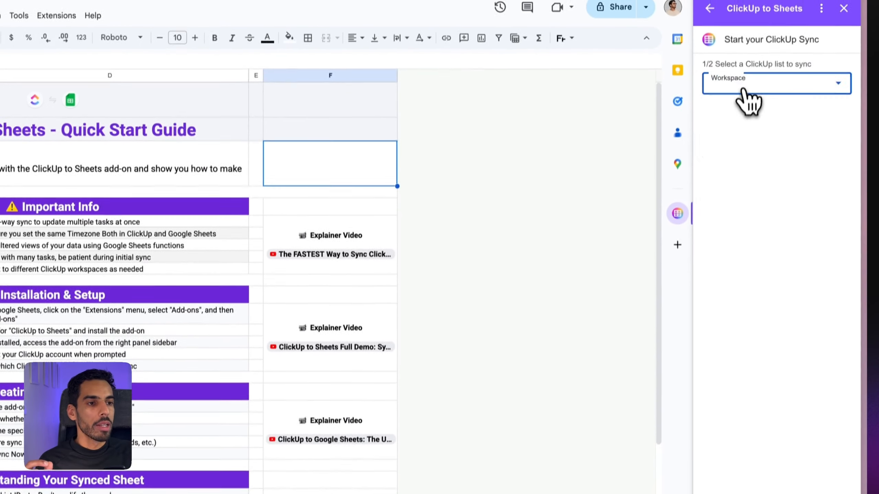
Step: Show the available ClickUp workspaces in the Workspace dropdown
click(746, 96)
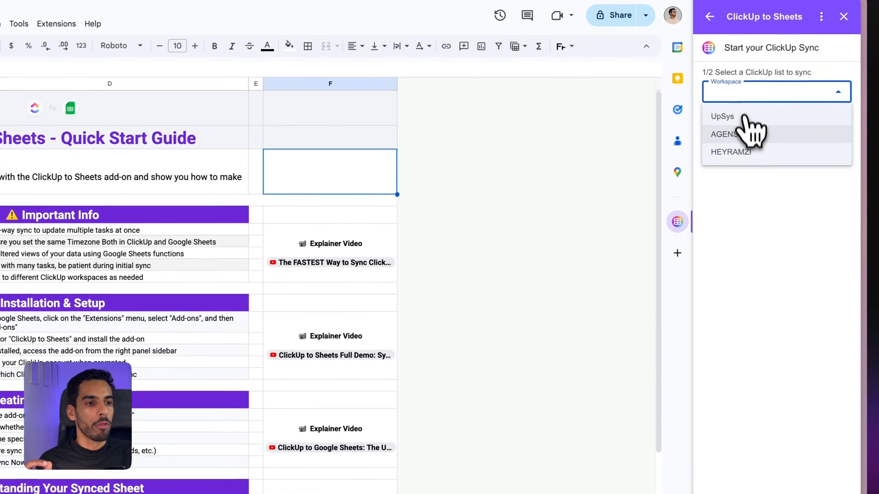
Step: Target the AGENSYS › PEOPLE DEMO › Hiring › Talents list and switch on Two-way Sync
click(735, 93)
click(735, 95)
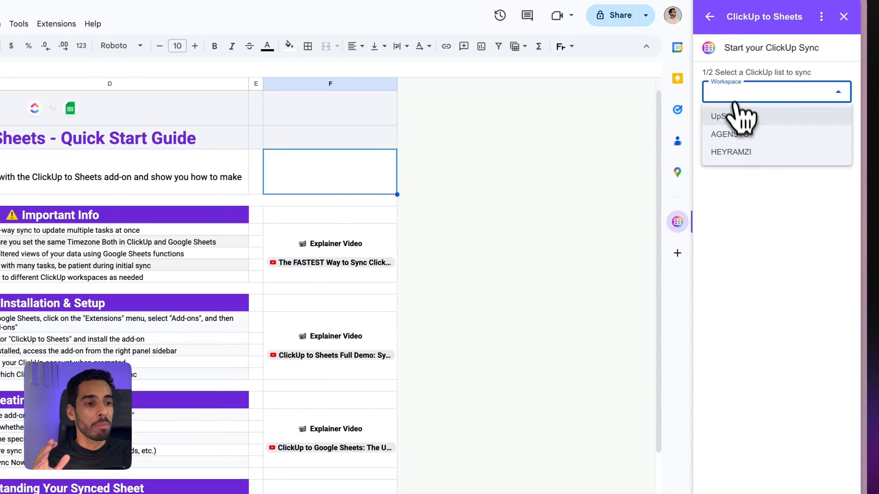
click(741, 135)
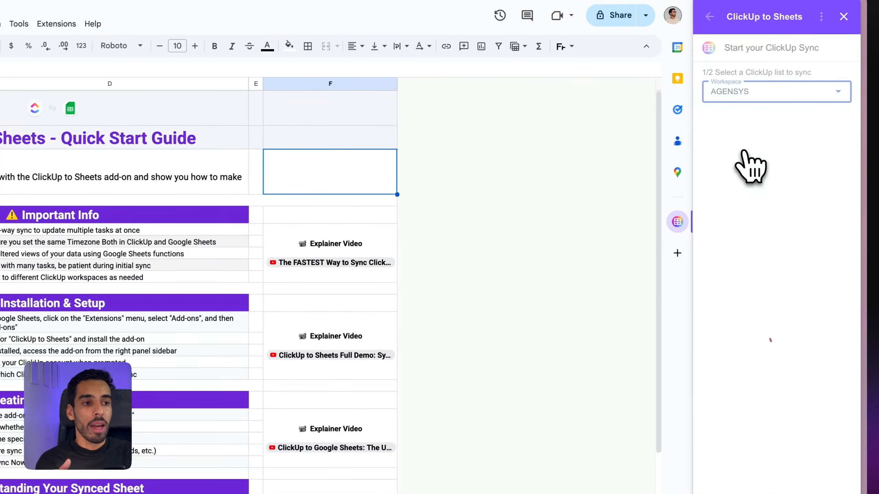
click(747, 119)
scroll(747, 187, down, 3)
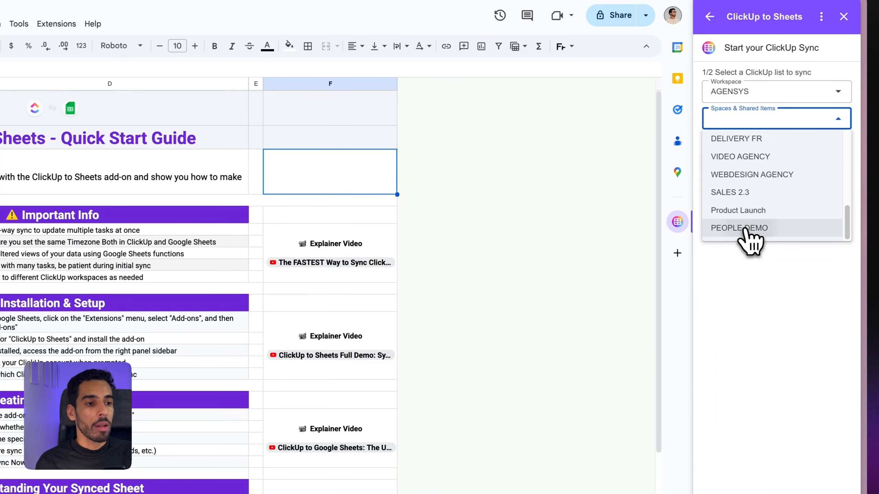
click(747, 229)
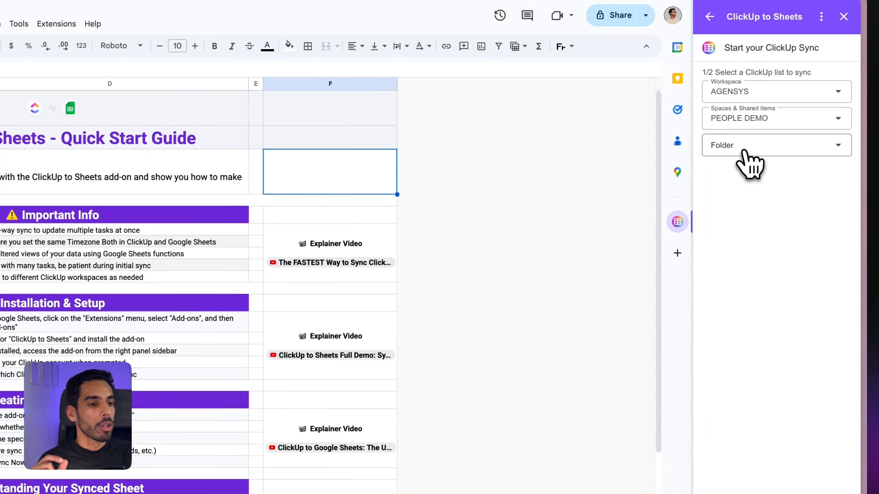
click(743, 149)
click(736, 171)
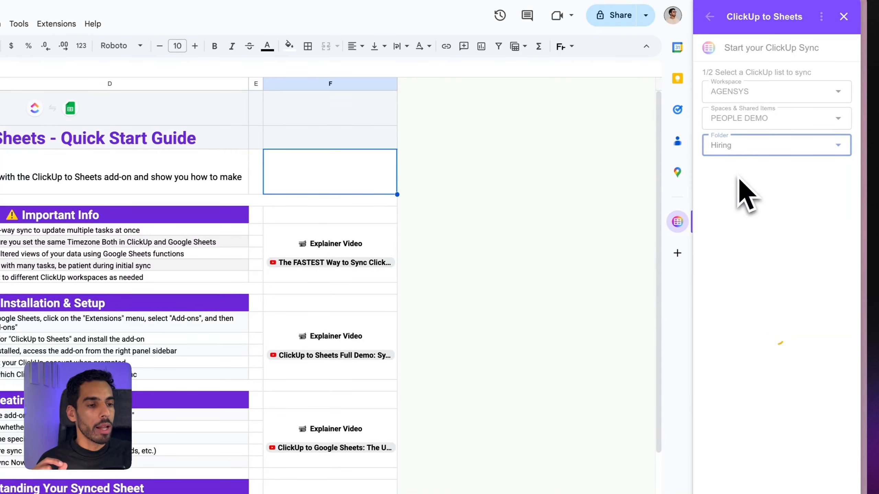
click(740, 172)
click(744, 209)
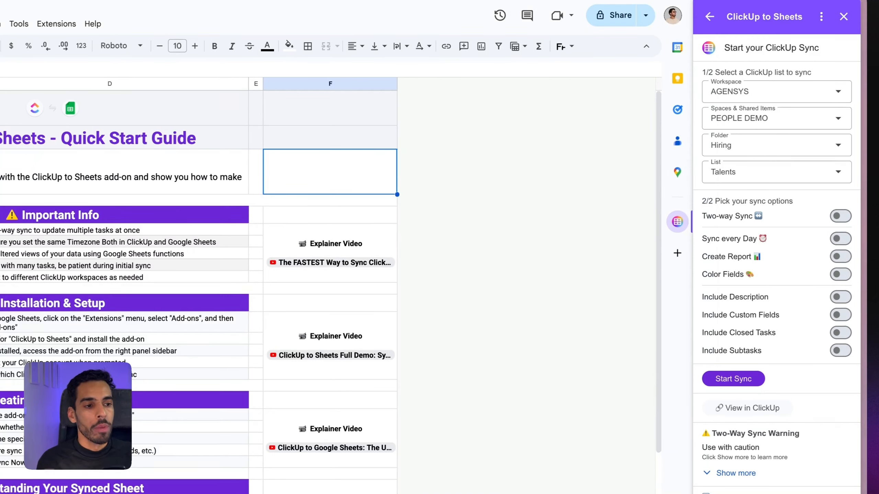
click(840, 216)
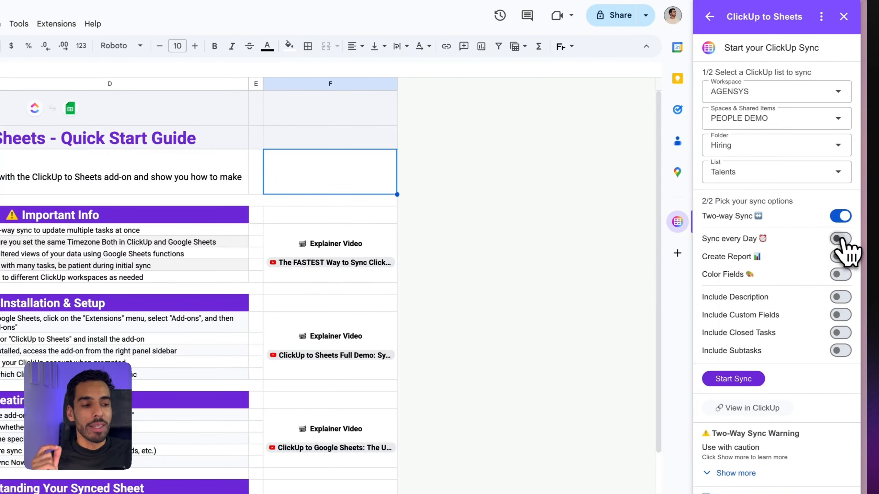
Step: Turn on Sync every Day, Create Report and Color Fields
click(840, 239)
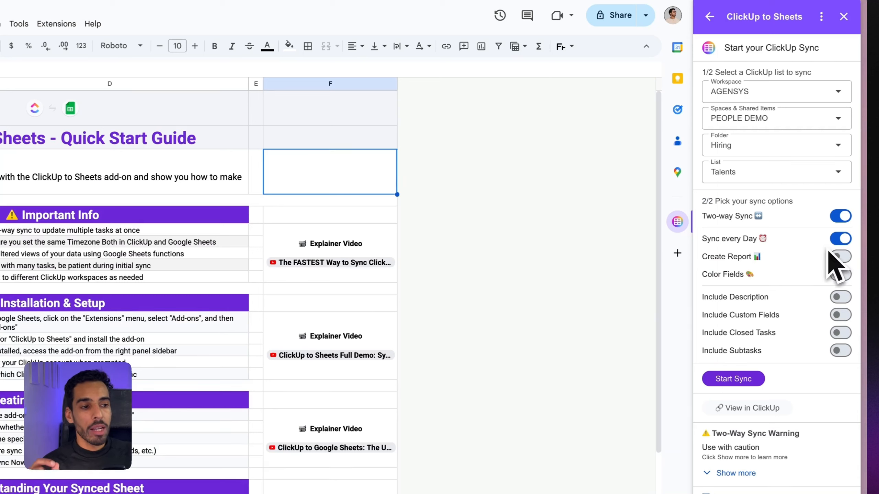
click(843, 258)
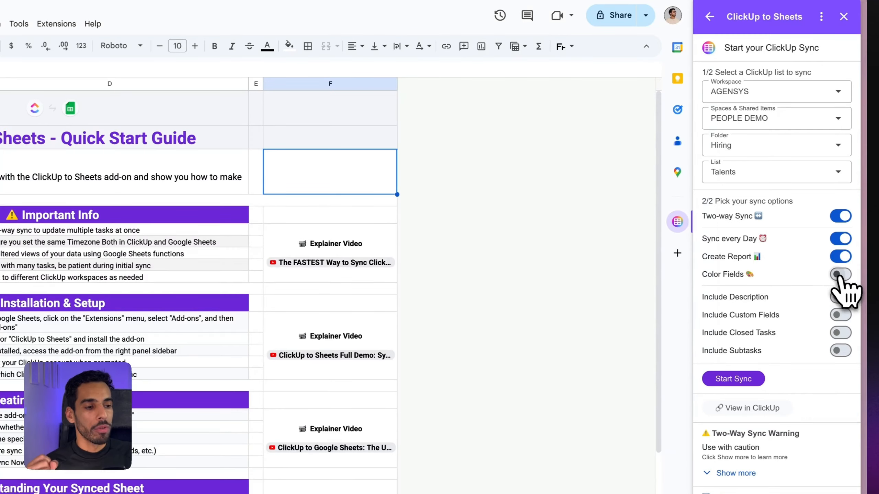
click(839, 275)
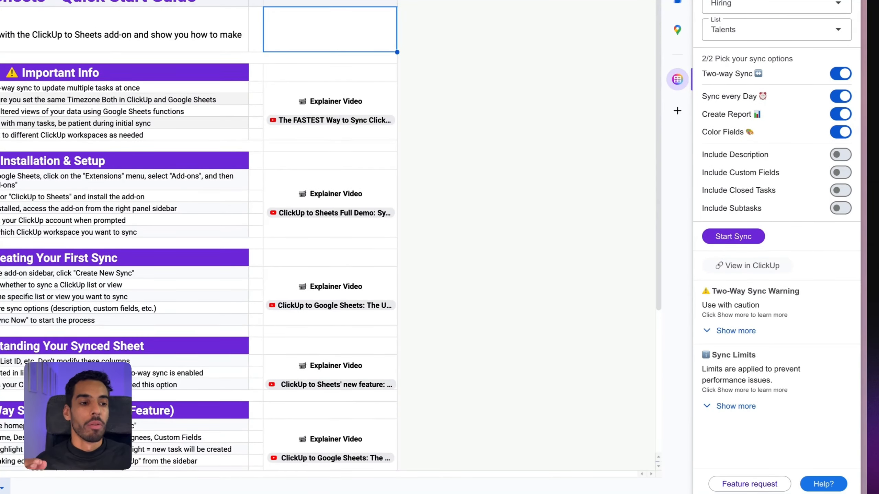
Step: Include descriptions, custom fields, closed tasks and subtasks in the sync
click(840, 155)
click(840, 173)
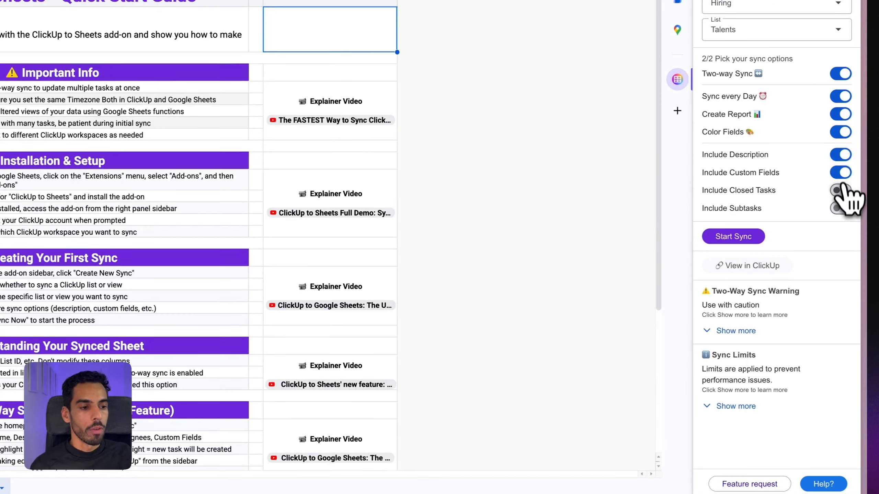
click(840, 190)
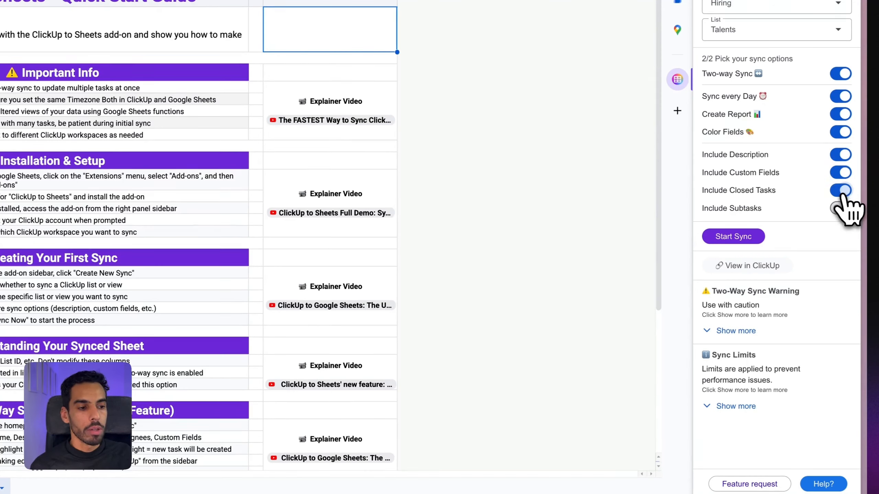
click(840, 209)
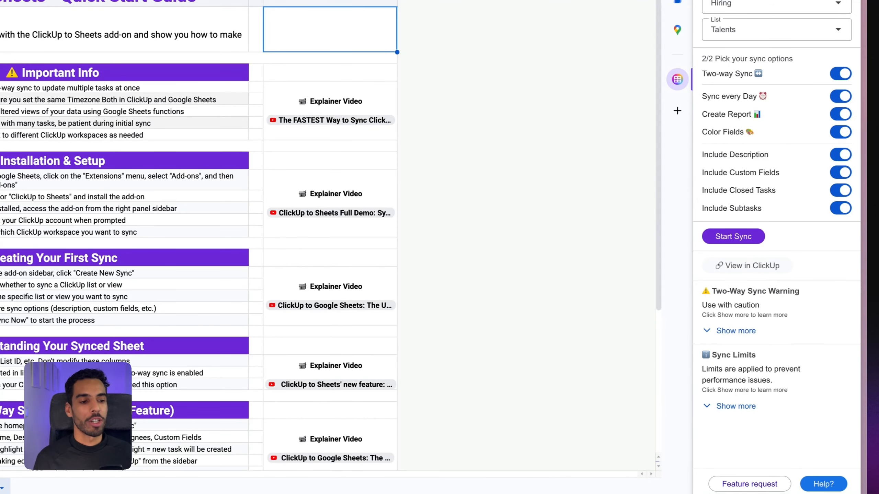
Step: Expand the full Two-Way Sync Warning and Sync Limits details
click(747, 323)
scroll(745, 314, down, 1)
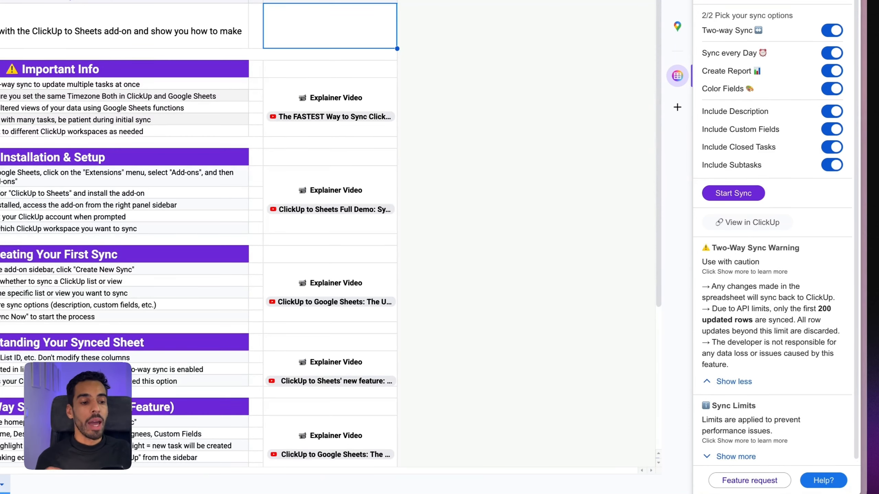
click(740, 457)
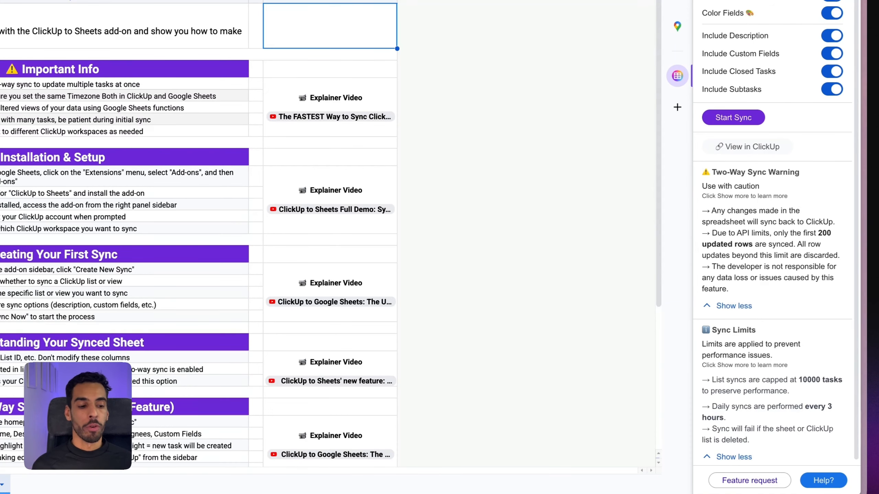
Step: Start syncing the Talents list into the sheet
scroll(754, 399, down, 1)
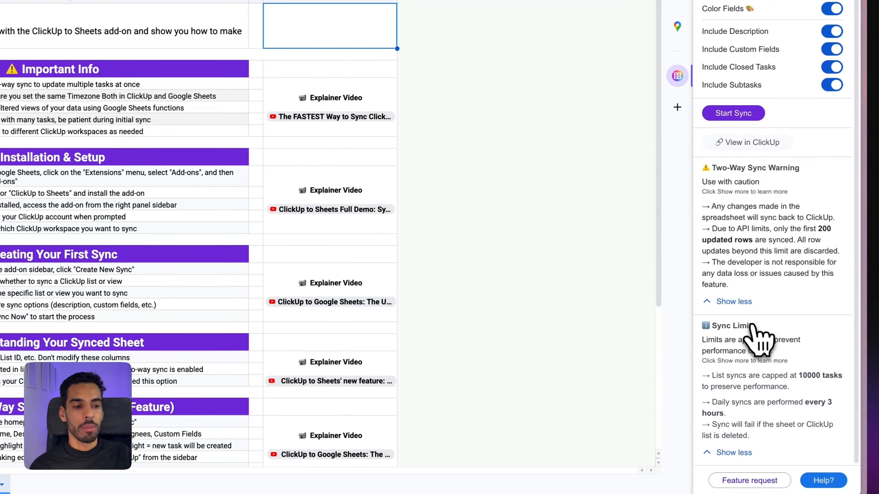
scroll(752, 312, up, 1)
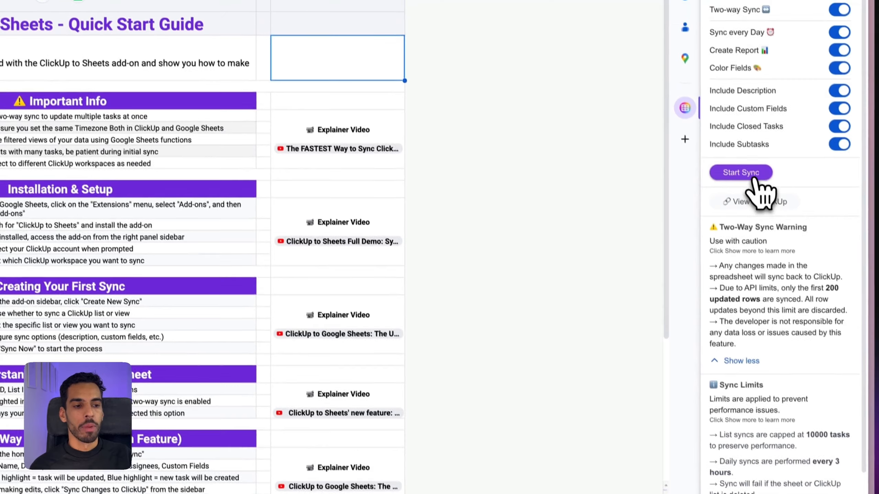
scroll(758, 325, down, 1)
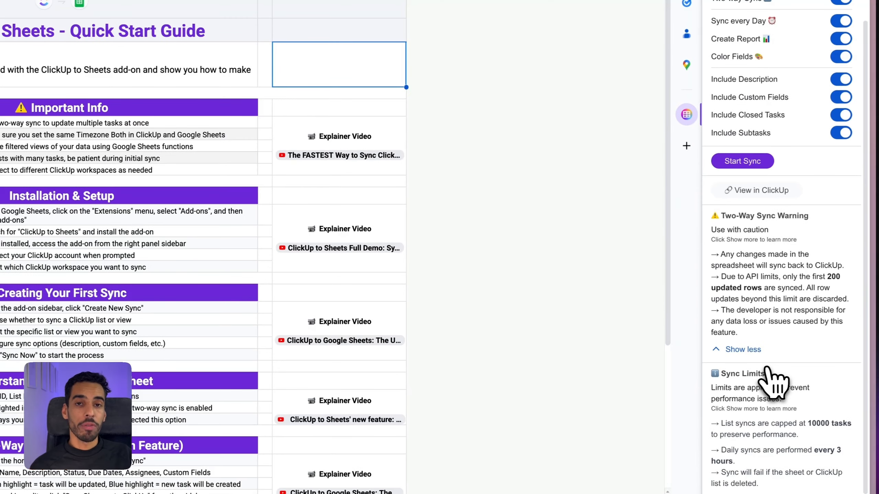
click(741, 161)
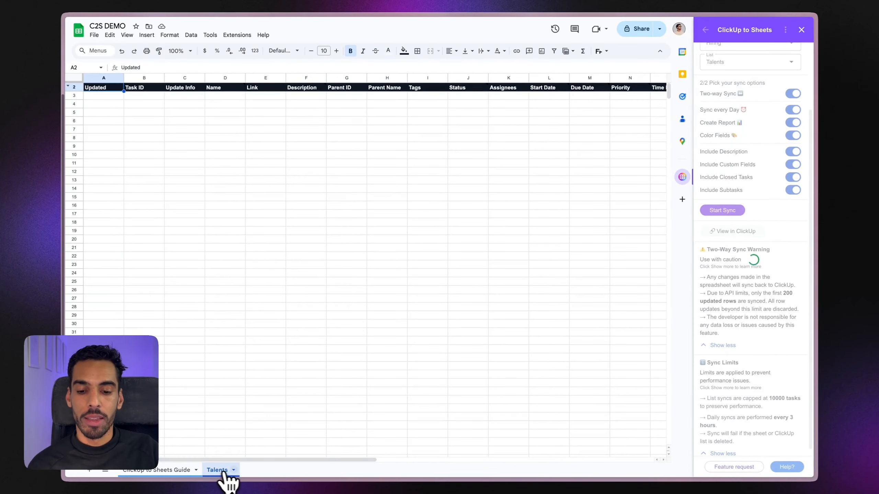
Step: Browse the synced Talents headers, dismiss the custom field note and return the panel homepage
scroll(221, 473, right, 7)
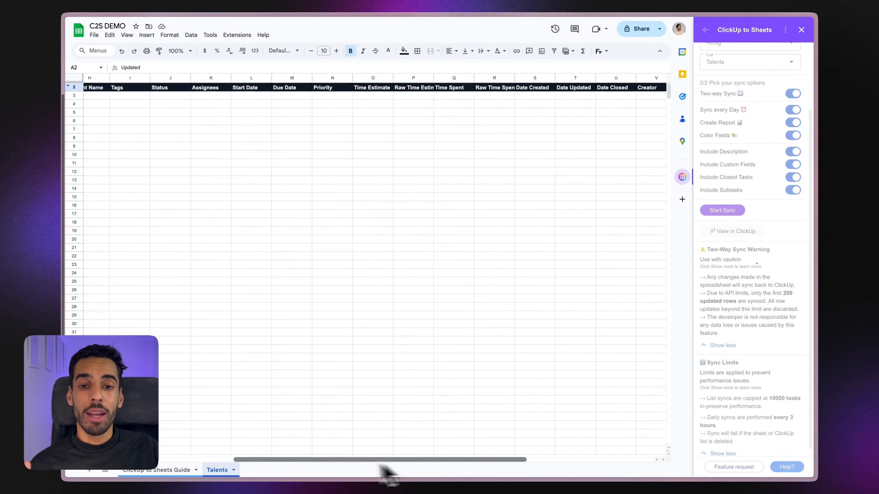
drag(379, 462, 543, 480)
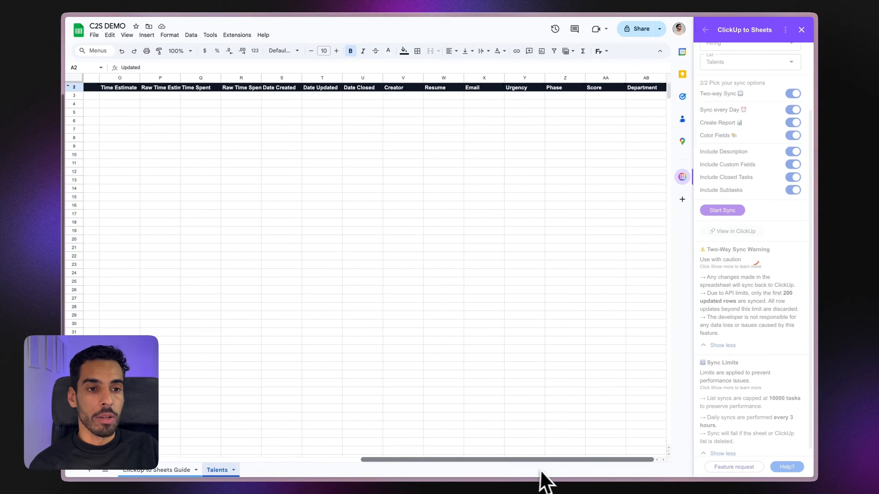
click(600, 182)
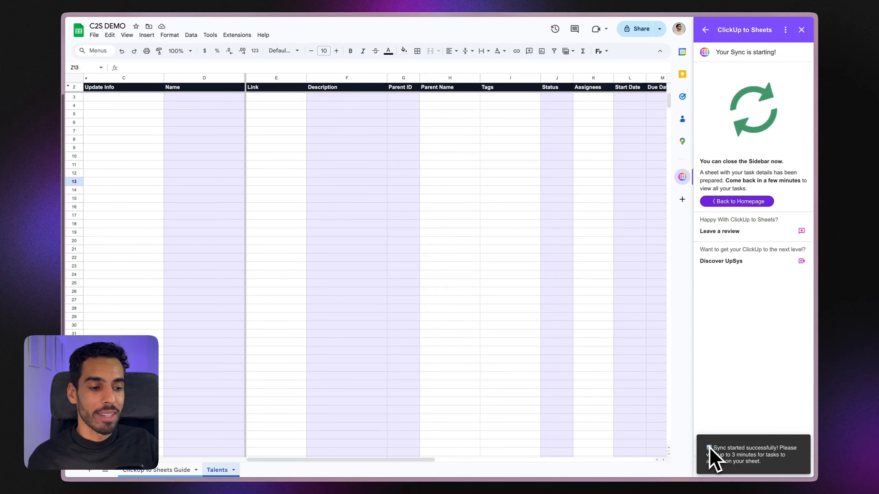
click(734, 204)
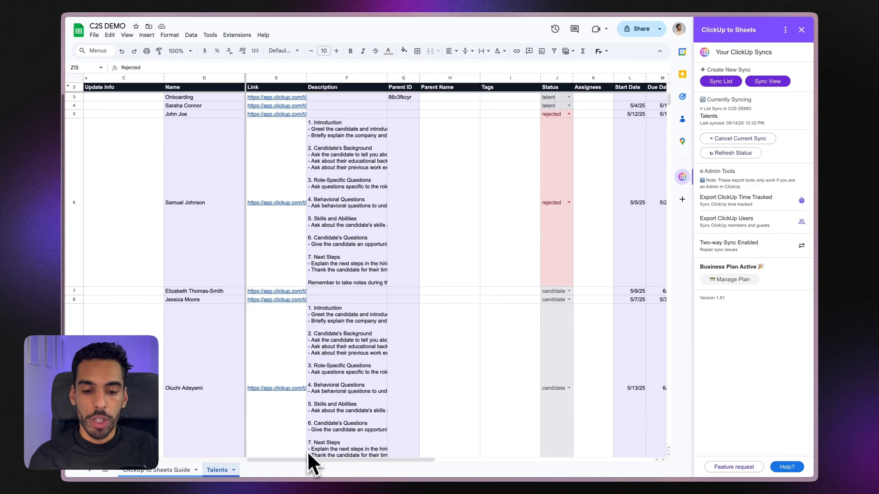
mouse_move(308, 461)
mouse_down()
mouse_move(244, 452)
mouse_move(579, 468)
mouse_move(314, 460)
mouse_up()
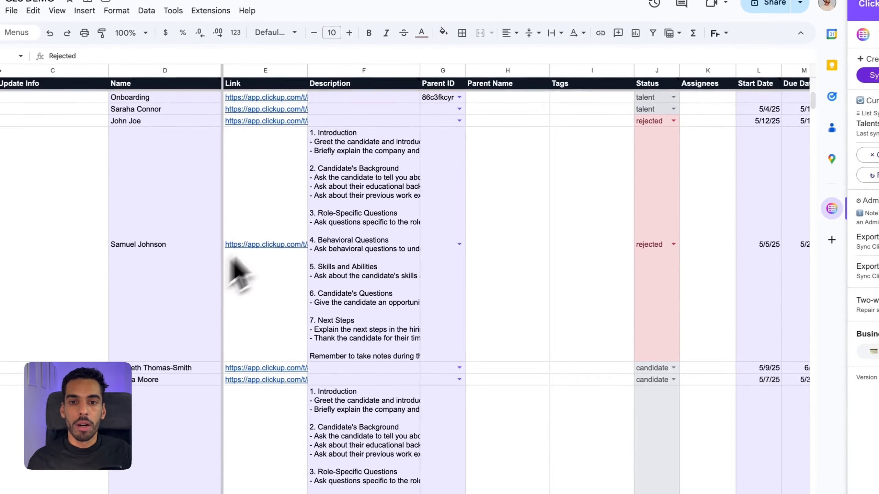
Step: Preview the Onboarding task link, then inspect the Parent Name VLOOKUP formula in H3
click(272, 100)
click(277, 116)
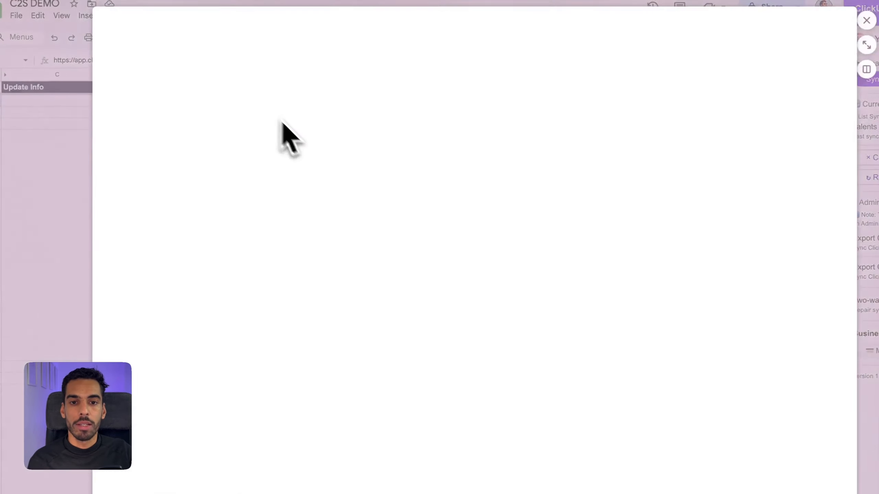
click(824, 31)
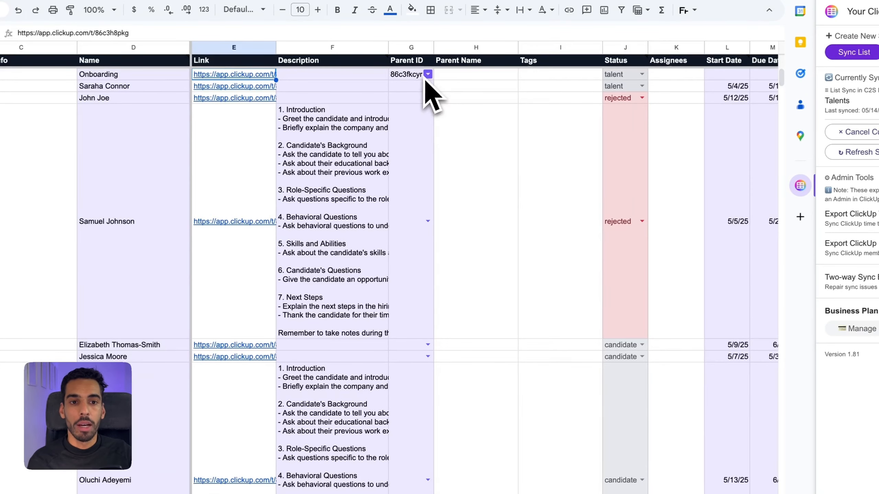
scroll(455, 187, down, 15)
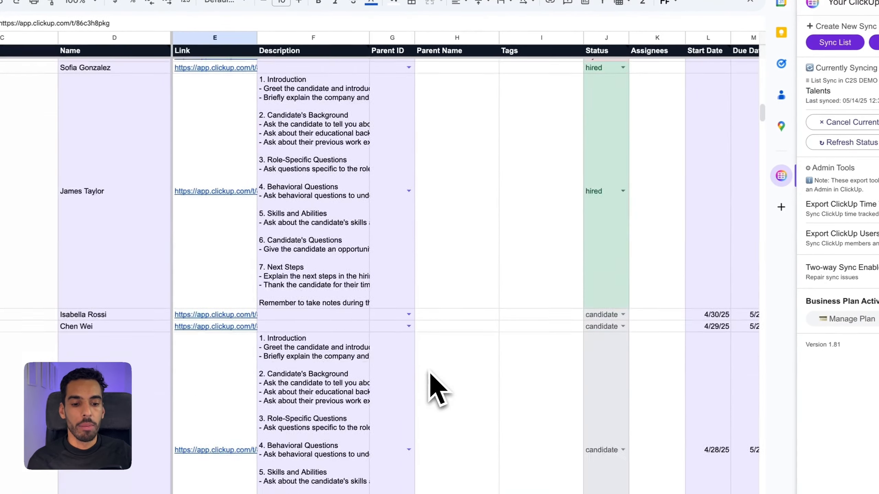
scroll(430, 374, up, 15)
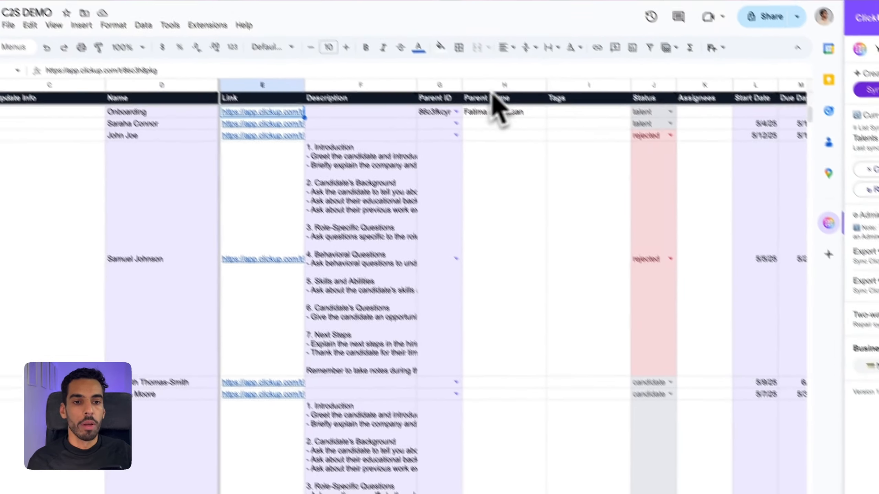
click(500, 112)
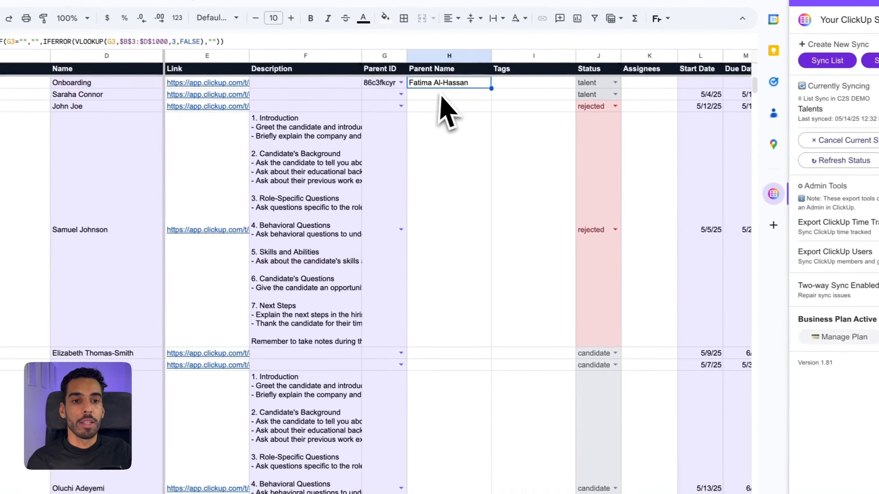
click(522, 142)
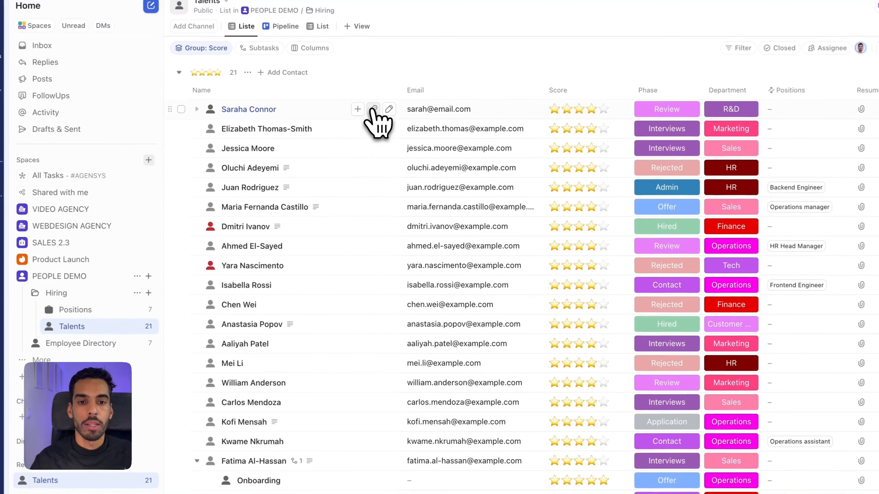
Step: Add the 'new' tag to the first and fifth candidates in ClickUp
click(374, 110)
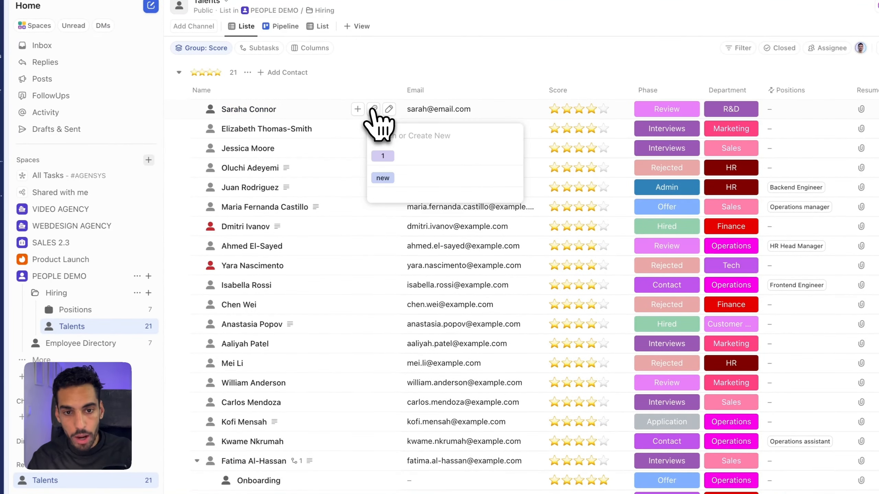
click(379, 178)
click(338, 192)
click(373, 187)
click(380, 256)
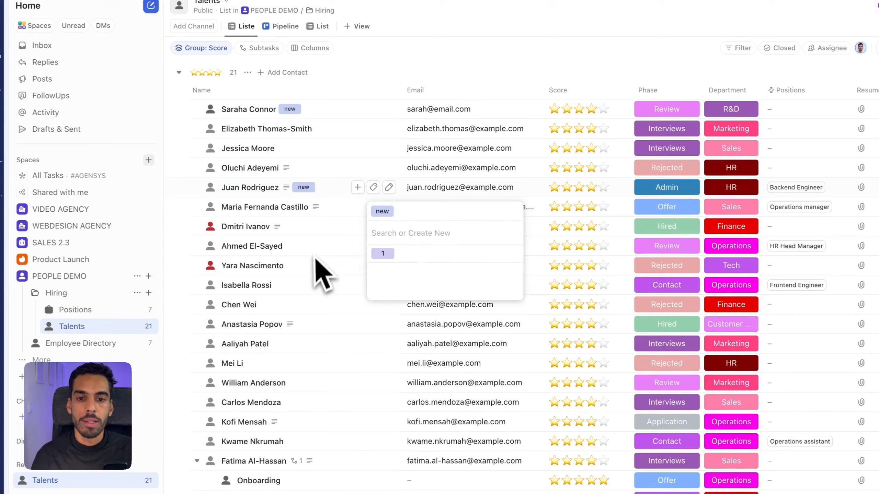
click(313, 249)
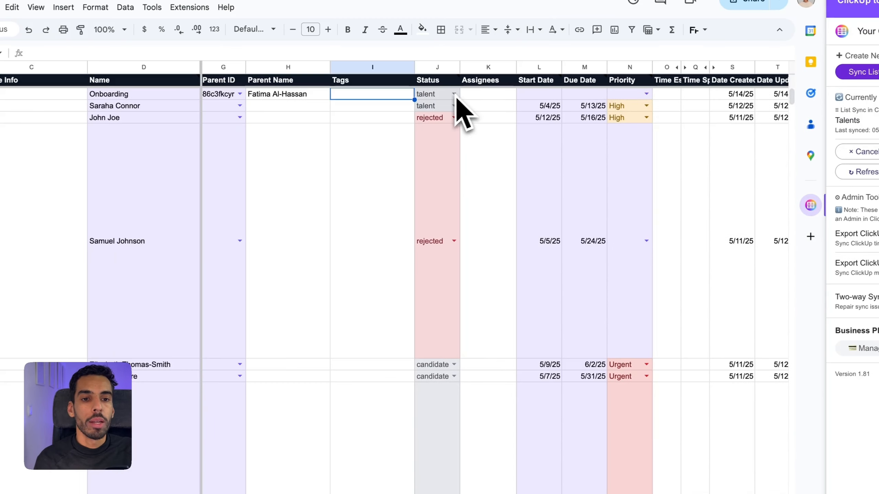
Step: Review the Onboarding Status choices unchanged, then check the 5/5/25 start date in row 6
scroll(453, 208, down, 5)
scroll(454, 287, up, 5)
mouse_move(459, 79)
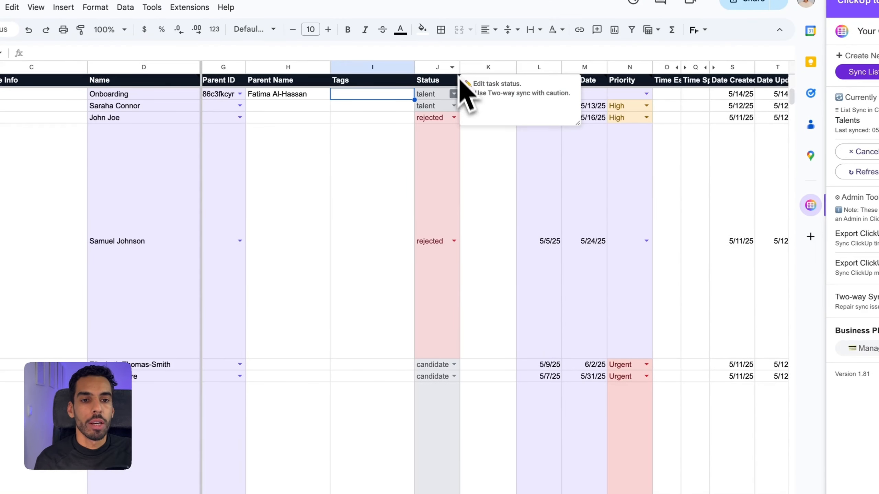
click(454, 94)
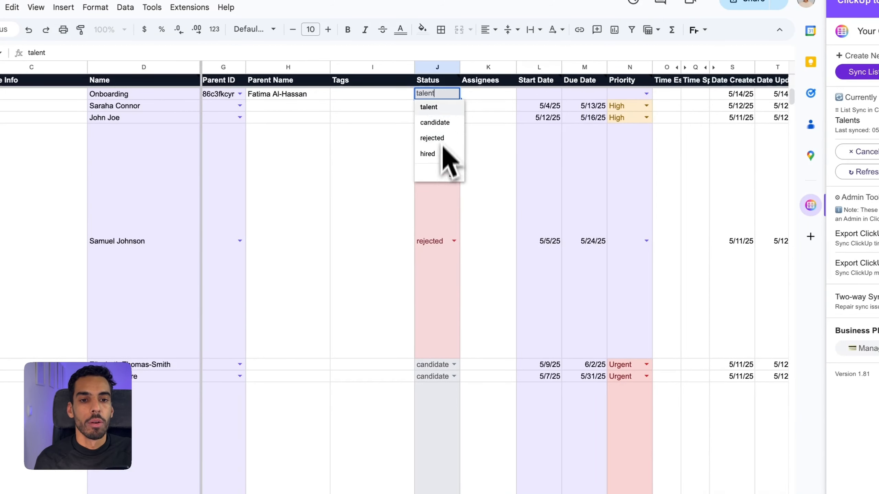
click(488, 139)
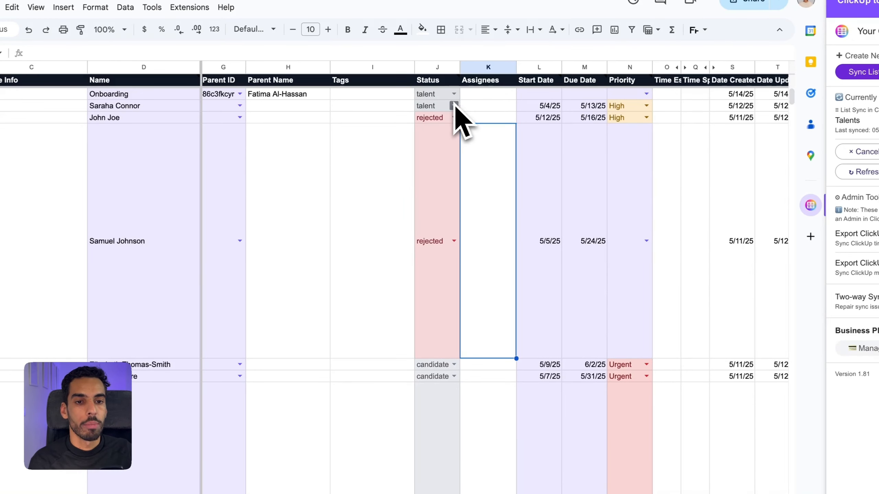
drag(355, 453, 457, 453)
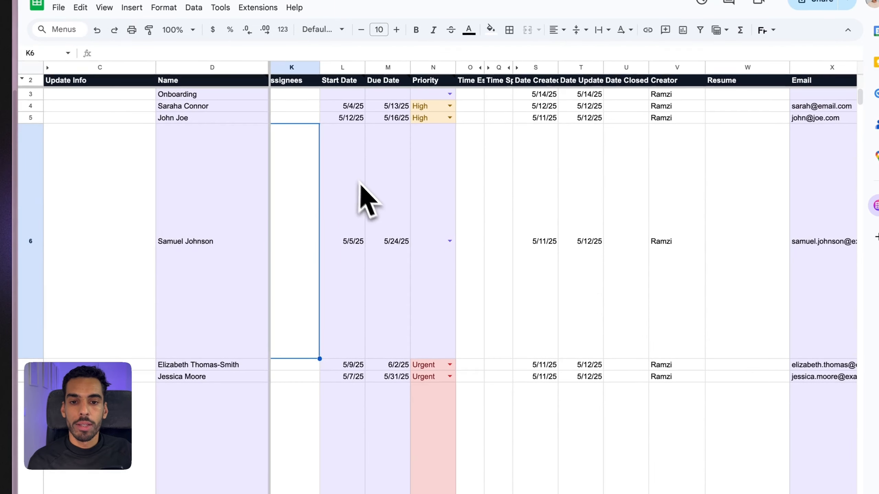
click(359, 183)
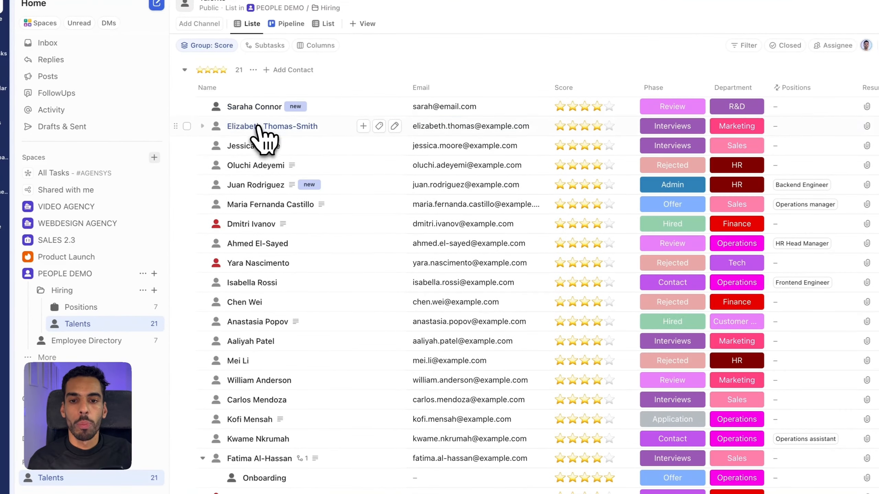
Step: Assign the second candidate's contact to Me in the Assignees field
click(257, 127)
click(500, 142)
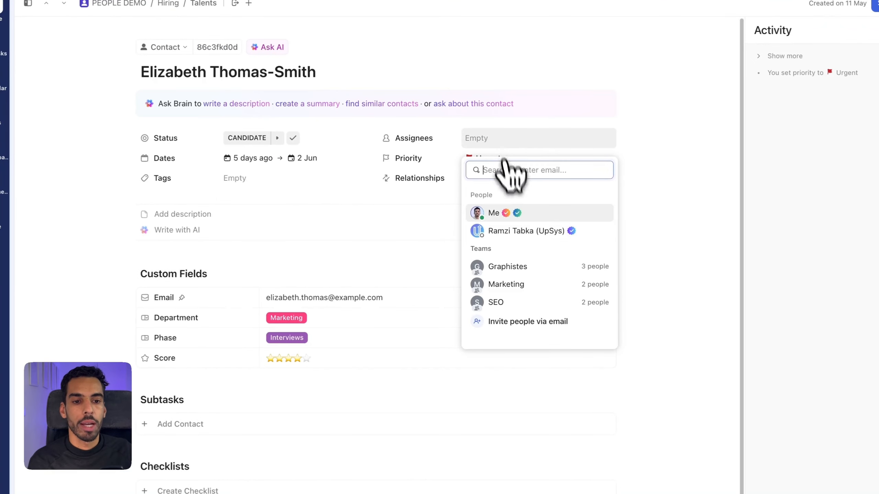
click(507, 213)
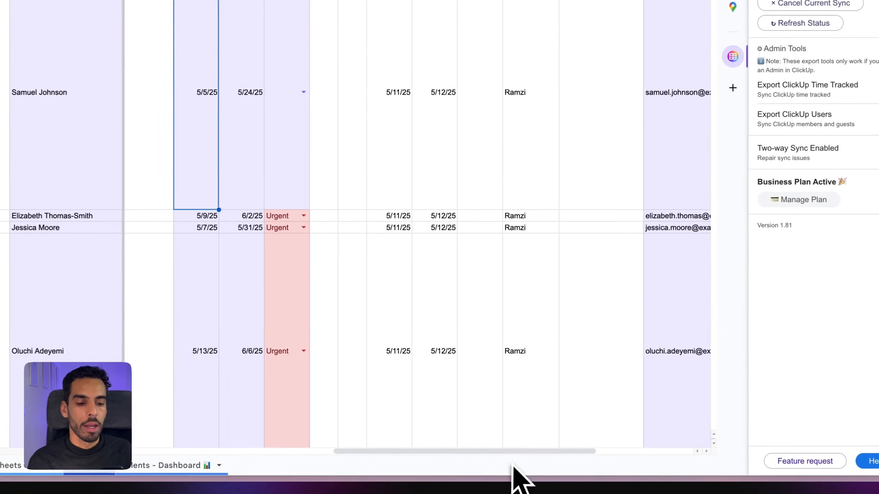
drag(514, 453, 608, 456)
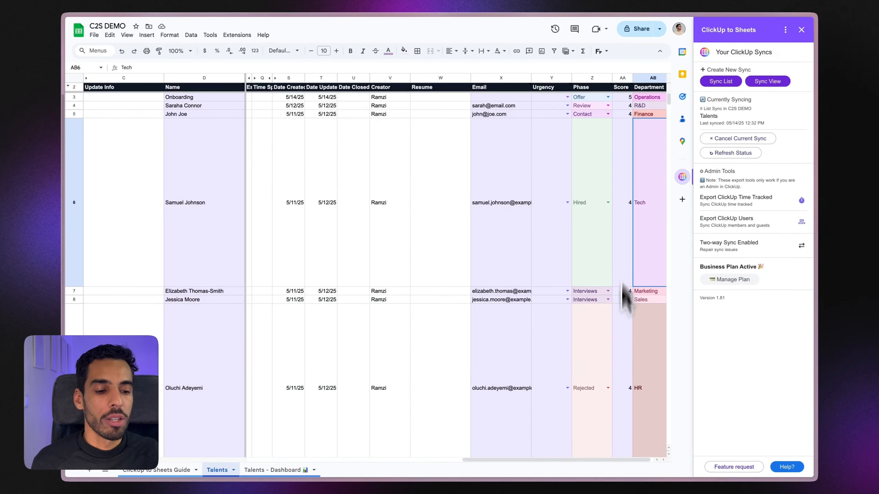
drag(624, 460, 274, 464)
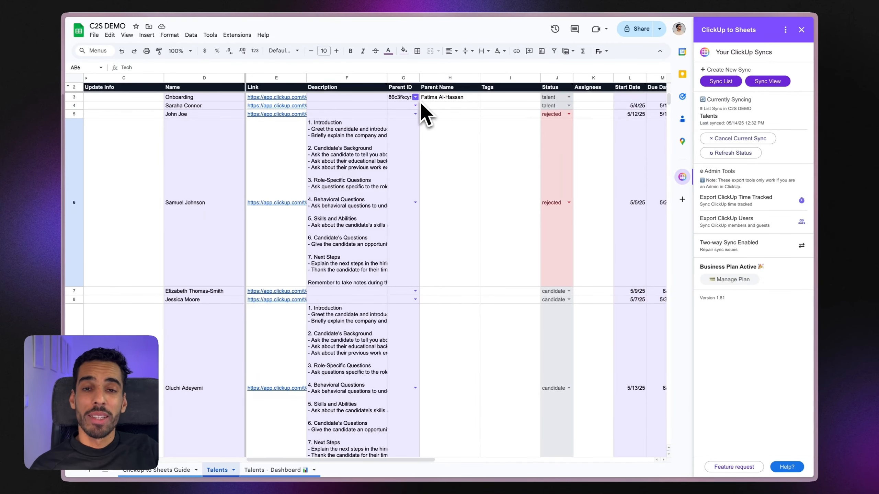
click(431, 98)
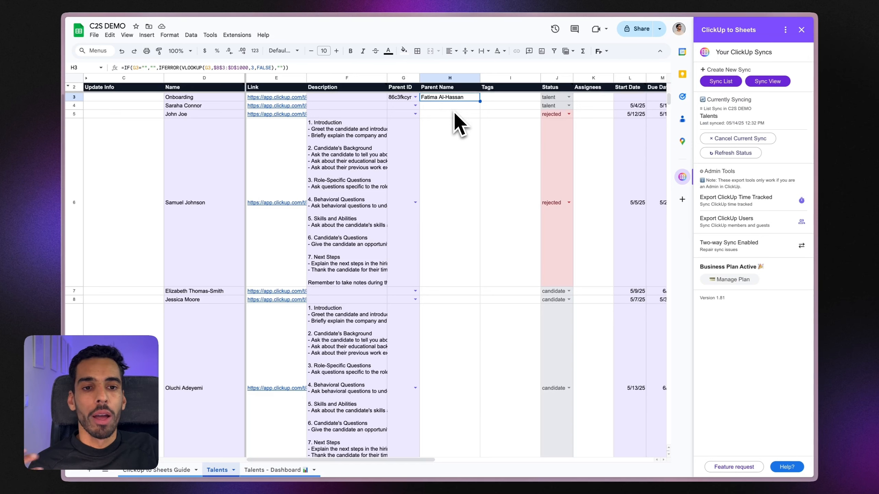
Step: Hide column F (Description) of the Talents sheet, accepting the Heads up! warning
right_click(350, 79)
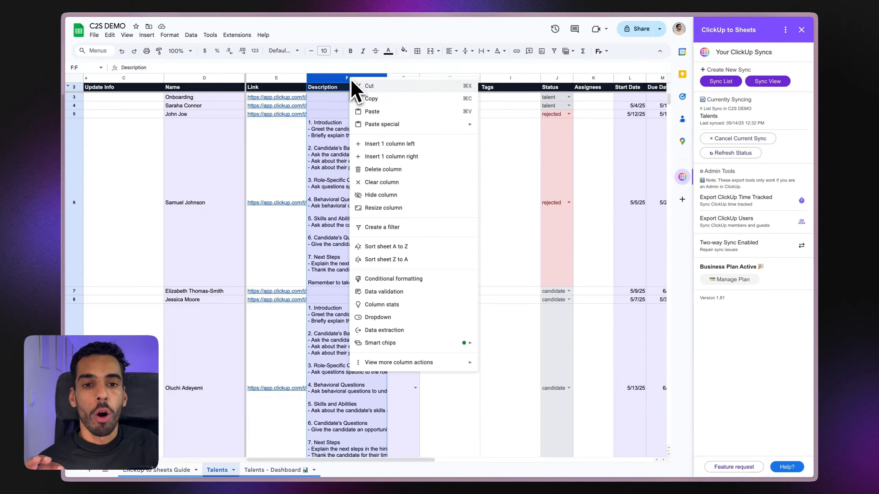
click(379, 196)
click(526, 288)
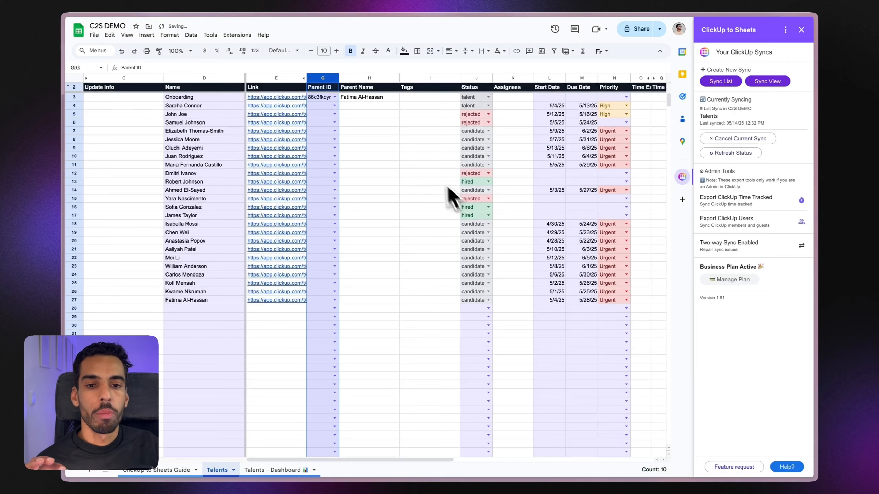
click(412, 164)
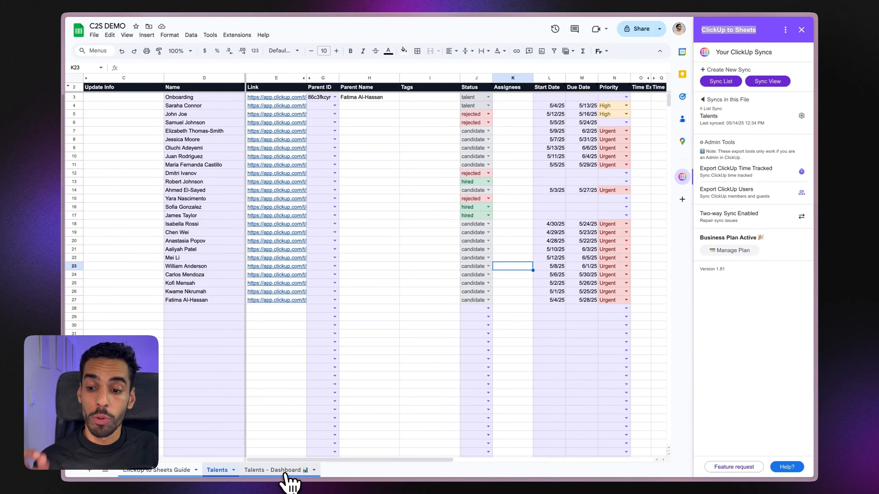
Step: Review the Talents - Dashboard figures (25 total tasks, time, lingering tasks), then return to the Talents sheet
click(285, 472)
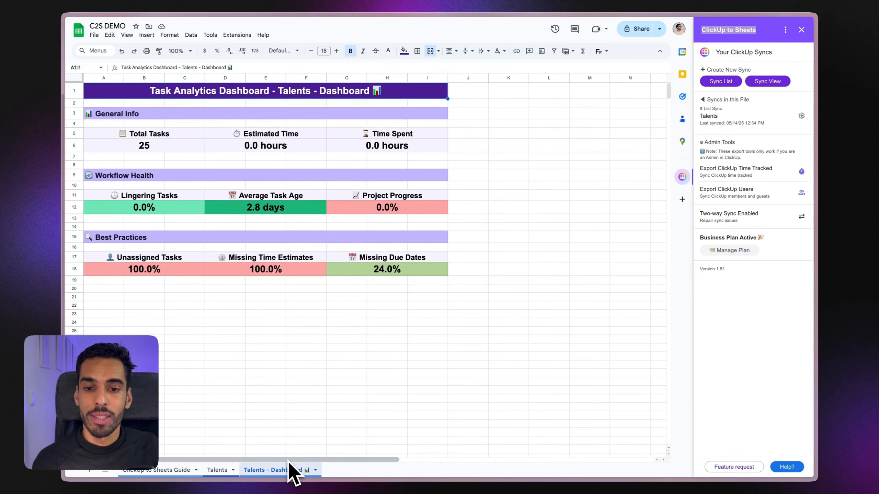
click(153, 147)
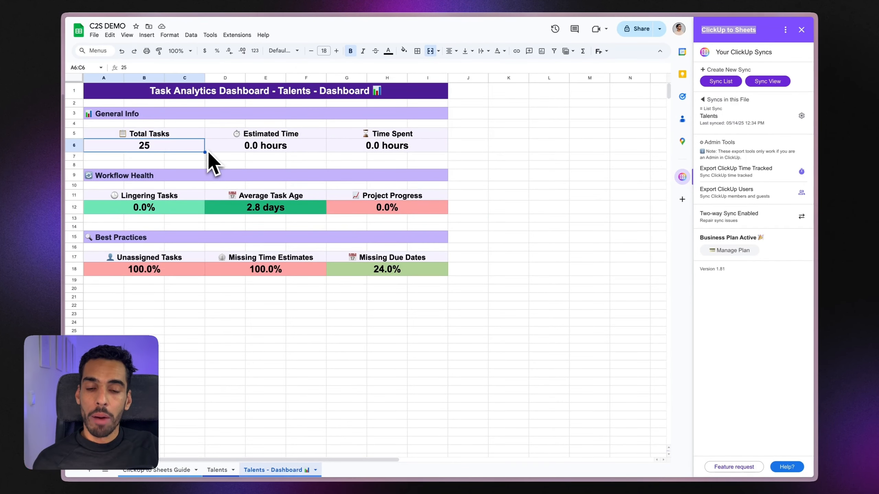
click(255, 145)
click(366, 147)
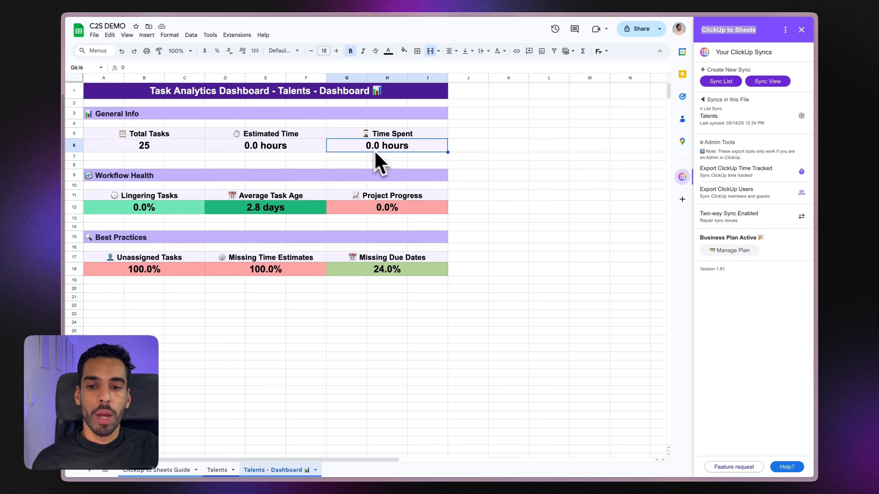
click(180, 209)
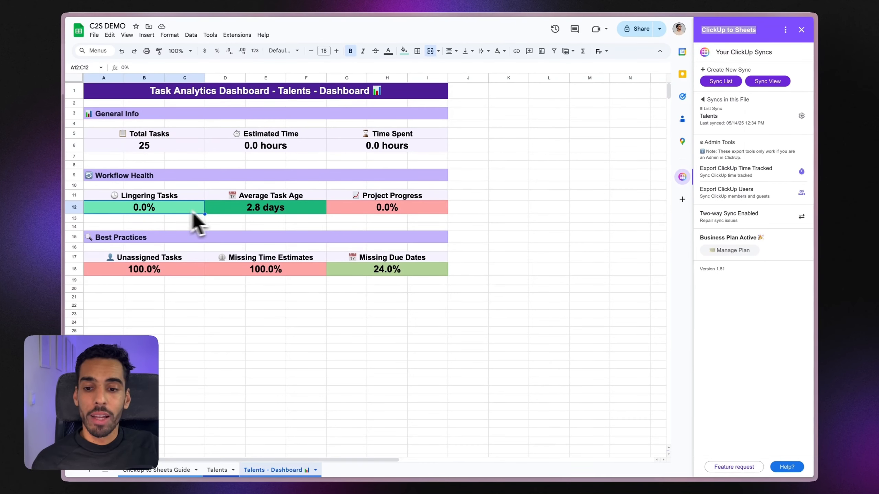
click(228, 211)
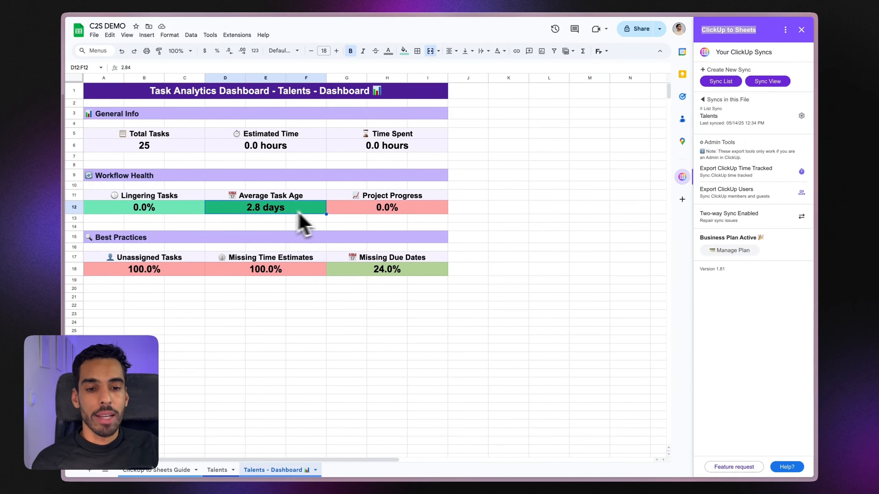
drag(432, 303, 426, 299)
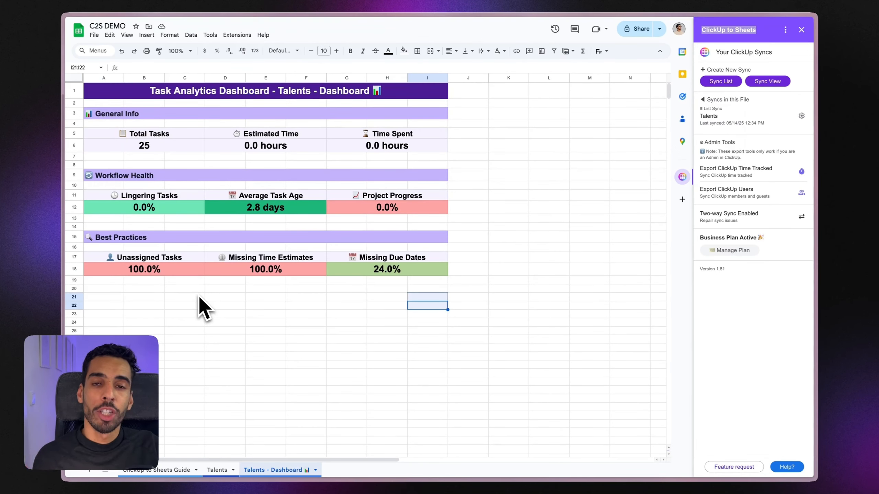
click(557, 211)
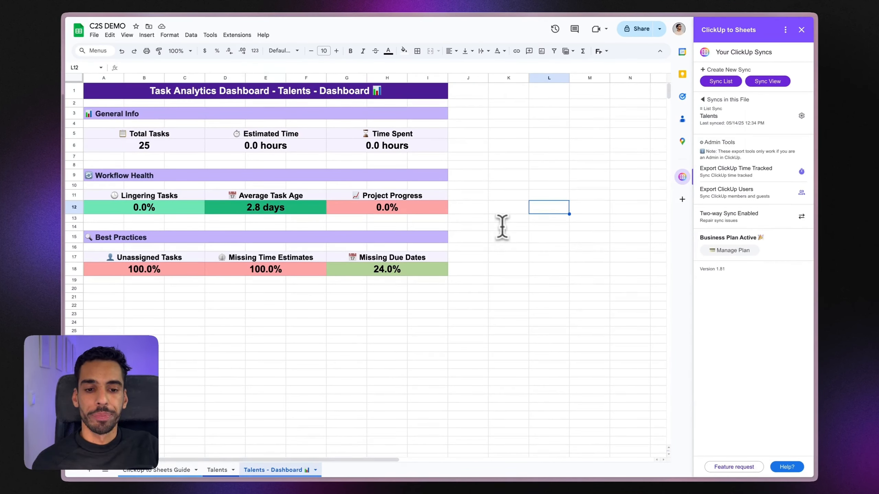
click(219, 471)
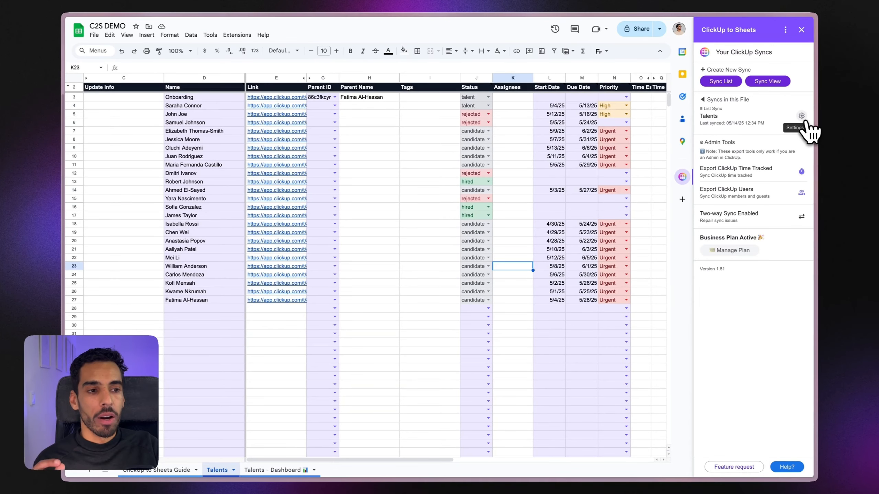
Step: Open the Talents sync's settings in the ClickUp to Sheets sidebar, with every sync option left on
click(802, 116)
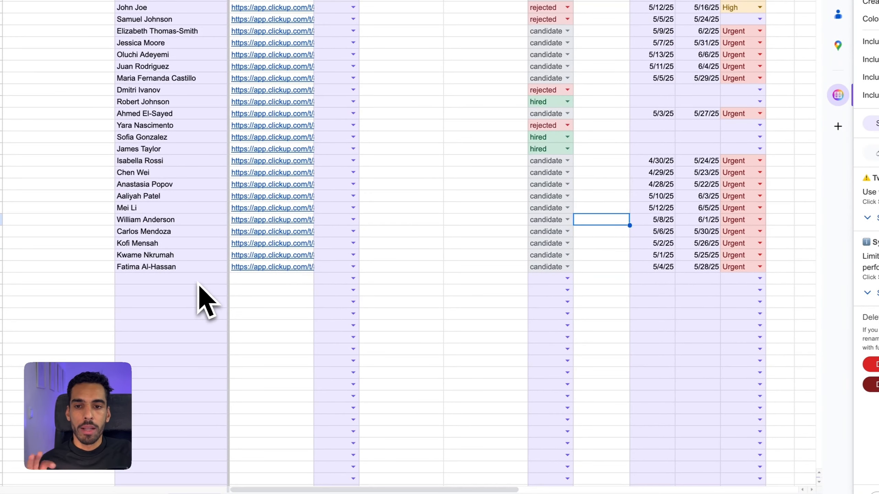
click(183, 281)
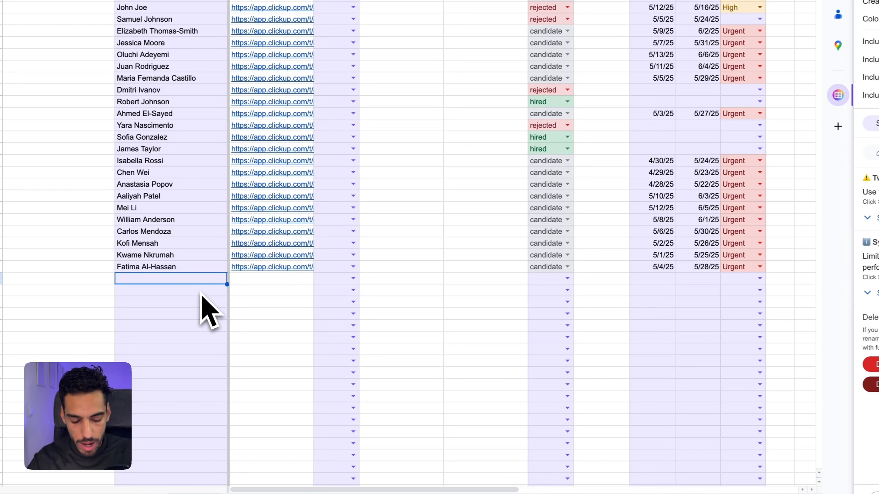
Step: Enter the two new candidates' full names in the empty Name cells below the last row
text(Brad Pi)
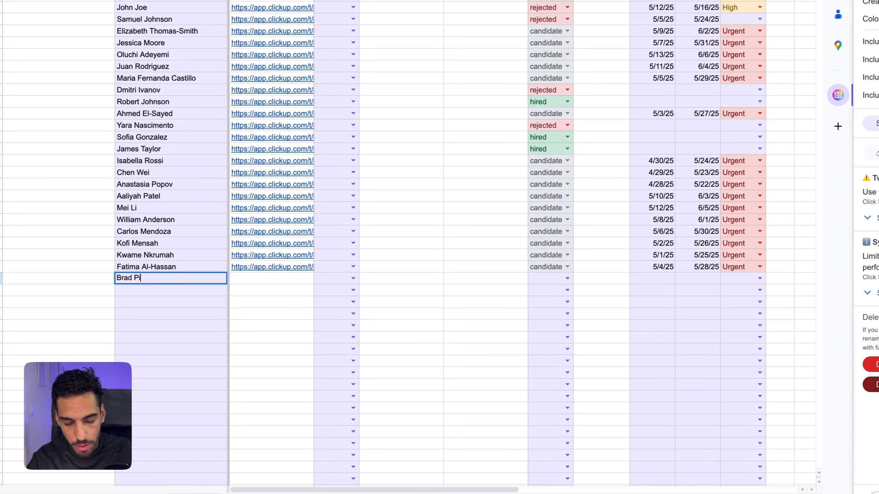
text(tt)
key(Return)
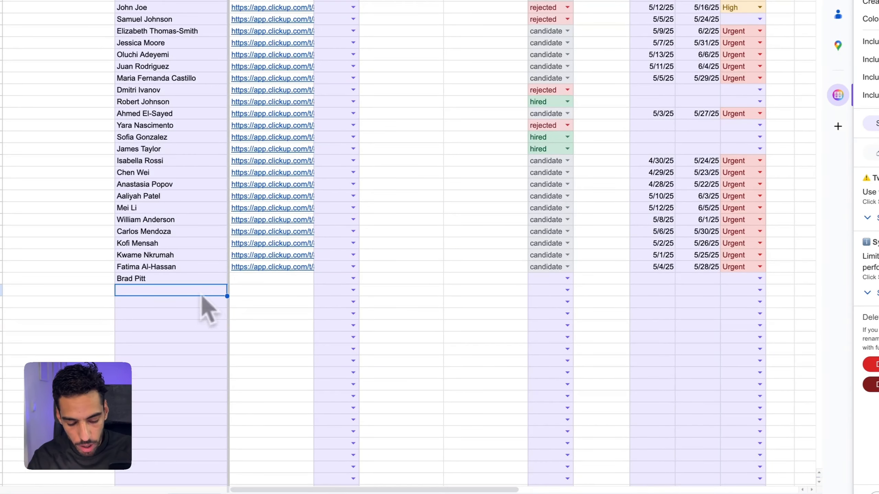
text(Angelina )
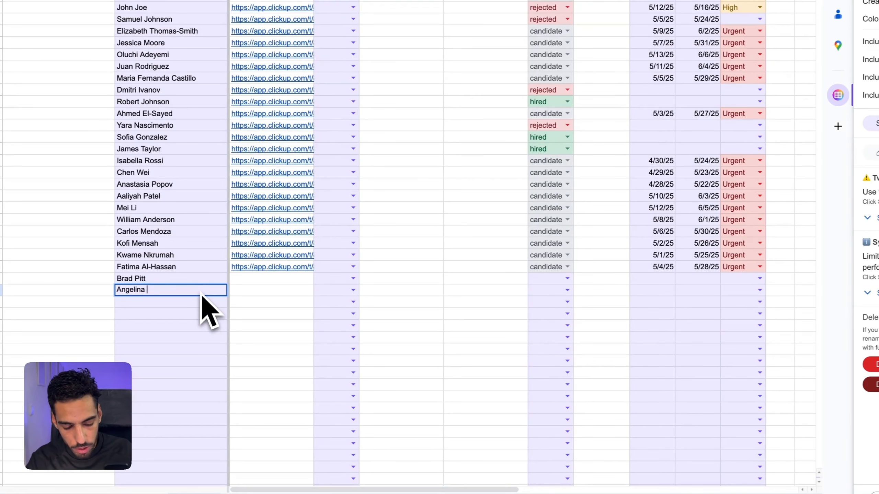
text(Jolie)
key(Return)
click(187, 232)
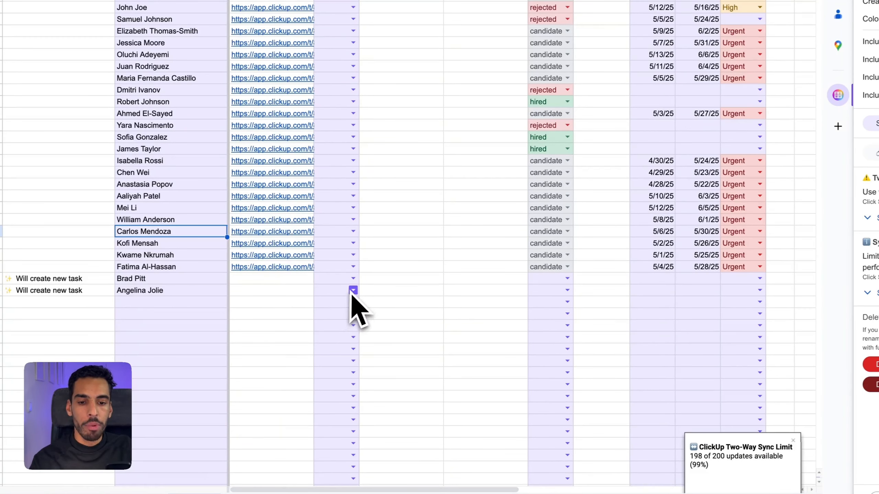
click(298, 282)
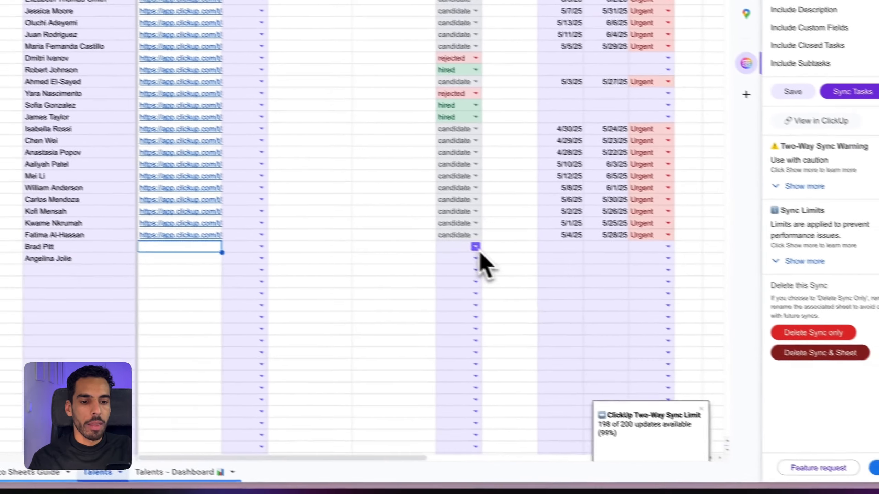
Step: Set both new candidates' status to candidate
click(567, 278)
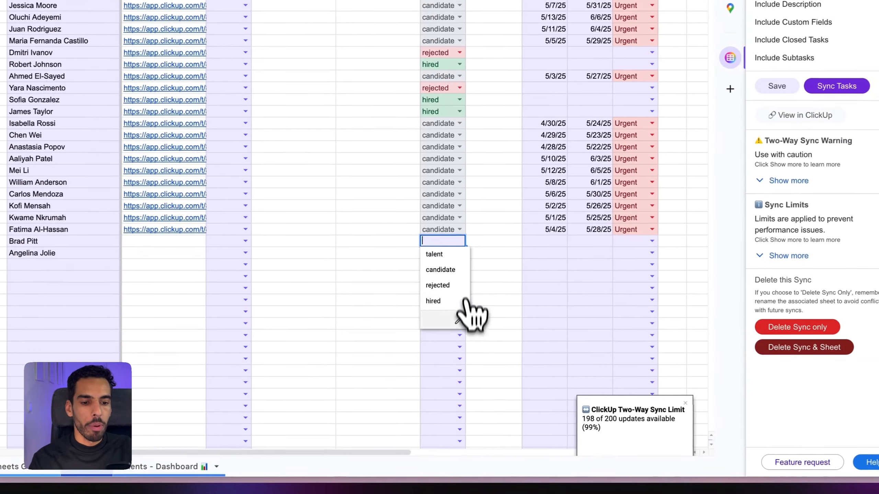
click(441, 271)
click(459, 253)
click(439, 281)
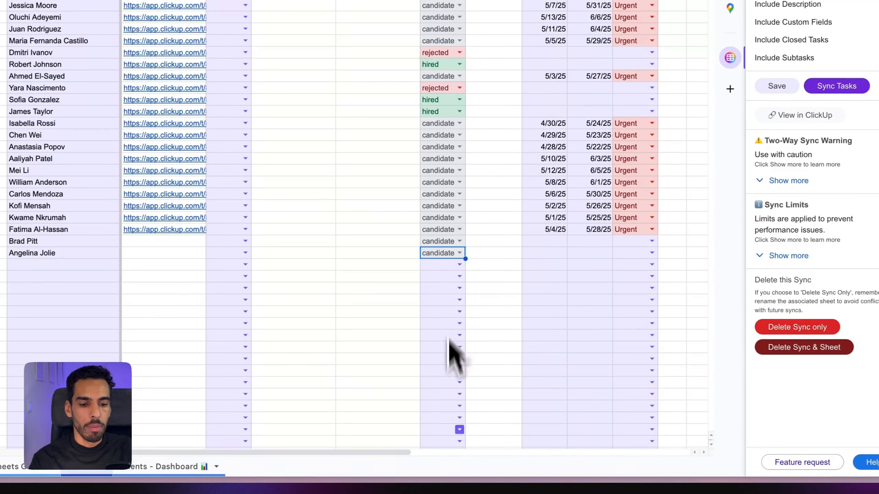
Step: Give both new candidates start date 5/1/2025 and due date 5/22/2025
scroll(359, 263, right, 5)
double_click(348, 243)
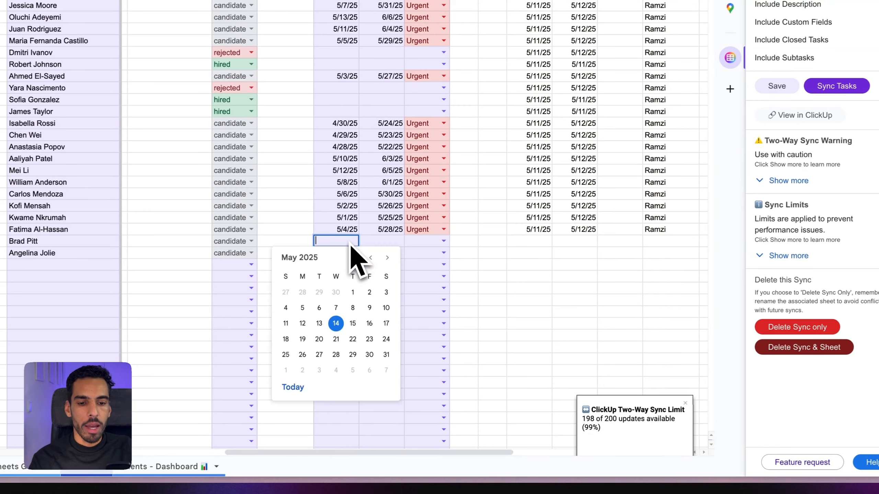
click(353, 293)
double_click(337, 254)
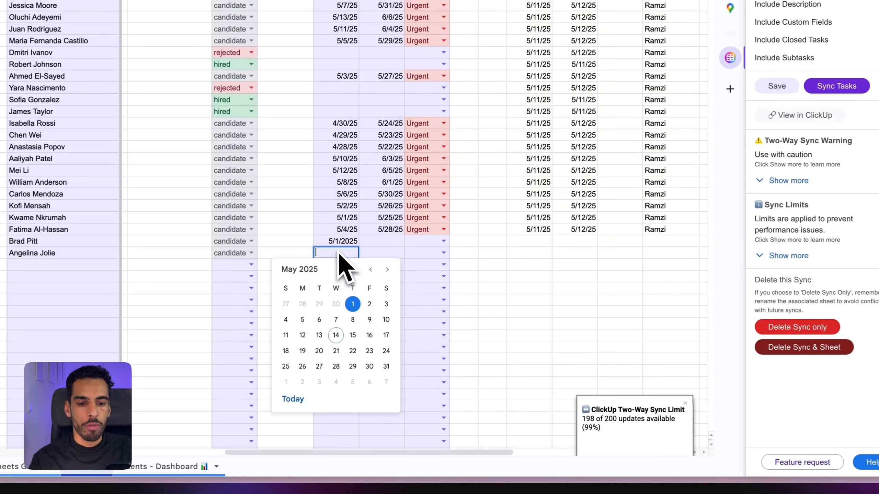
double_click(353, 304)
double_click(375, 243)
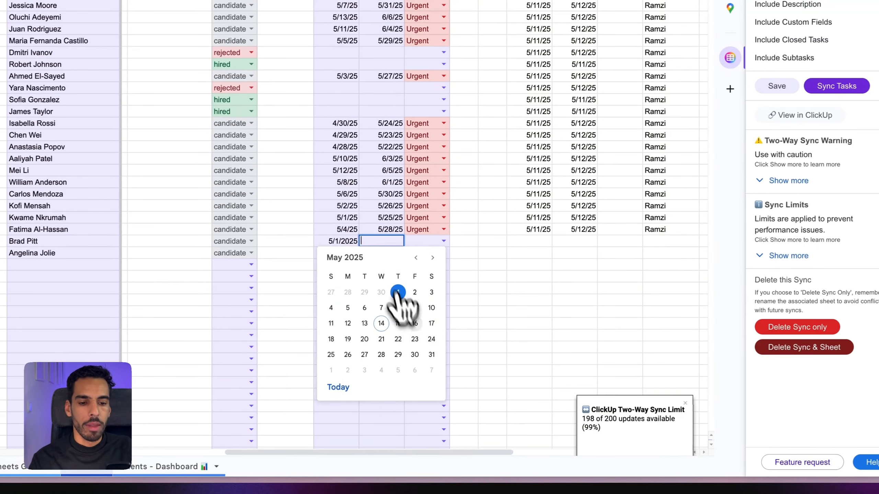
double_click(397, 338)
click(484, 270)
Step: Set the first new candidate's priority to High
double_click(387, 253)
click(443, 242)
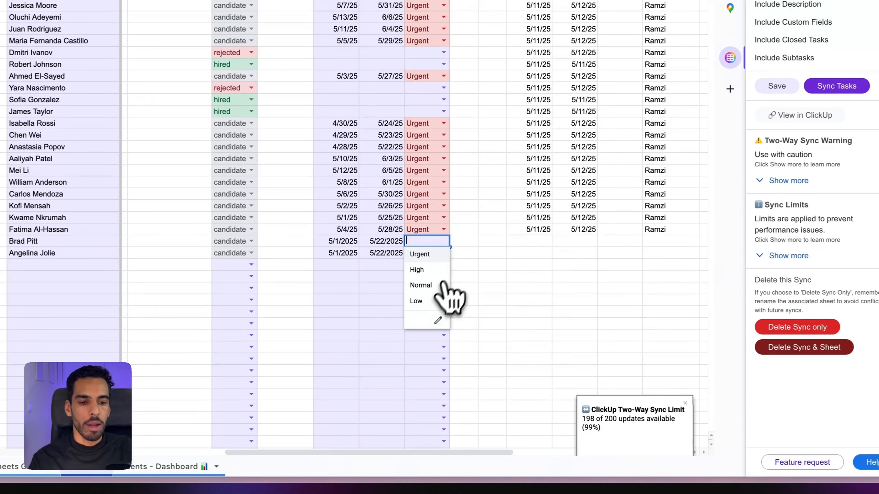
click(419, 270)
Step: Set the second candidate's priority to High and enter both new candidates' e-mail addresses
click(443, 253)
click(419, 282)
scroll(446, 318, right, 10)
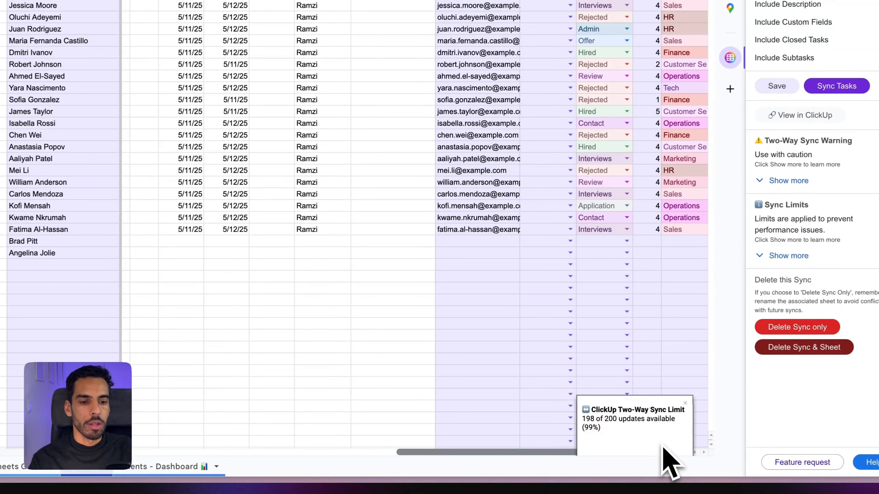
click(477, 242)
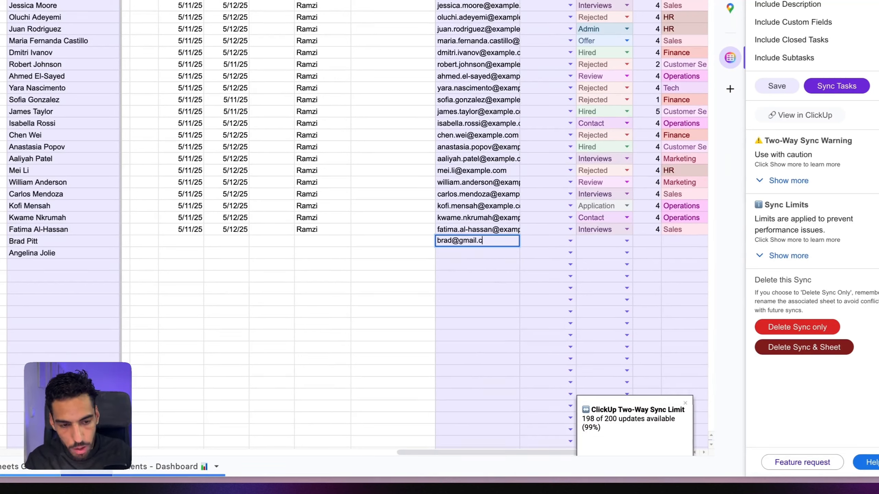
click(449, 255)
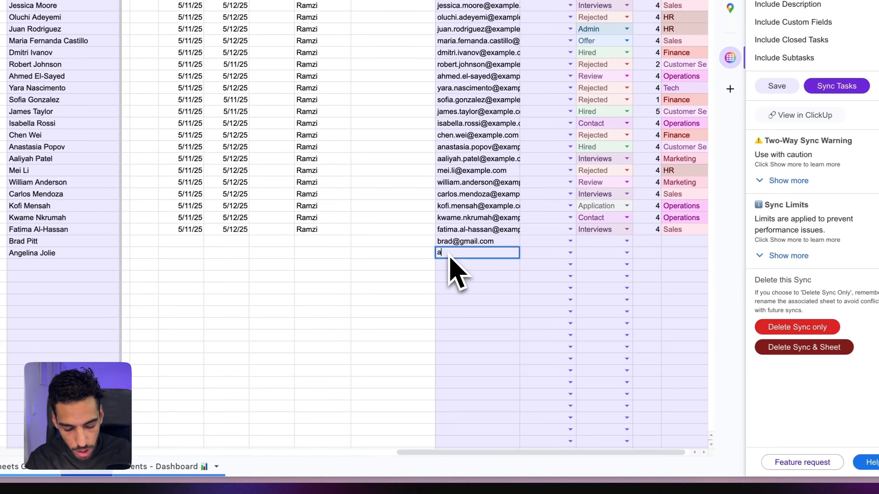
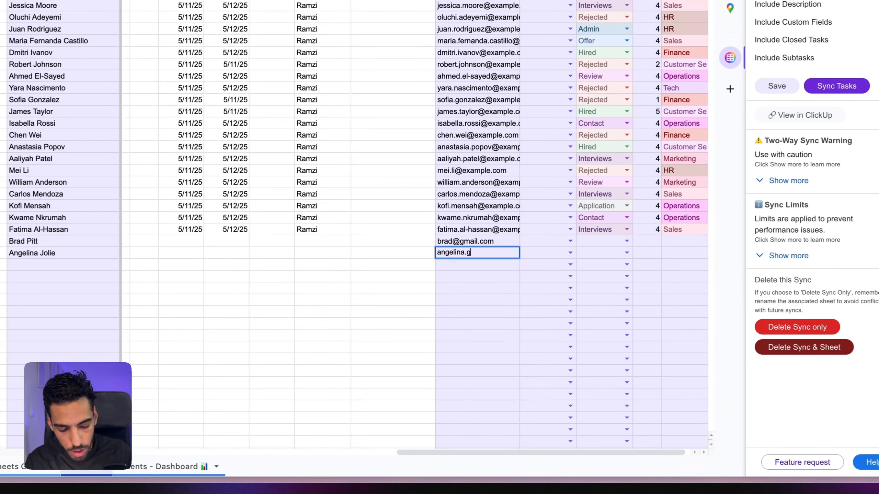
click(570, 242)
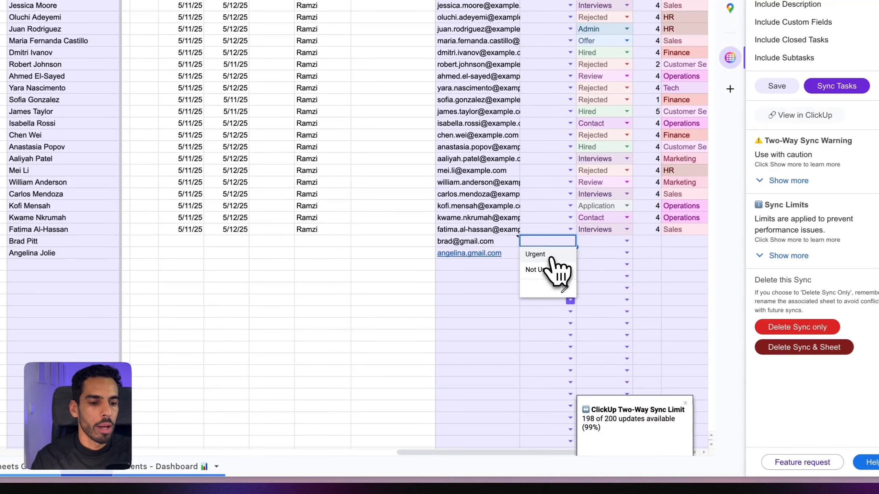
Step: Mark both new candidates Urgent and set their hiring stage to Review
click(536, 255)
click(570, 252)
click(553, 269)
click(626, 241)
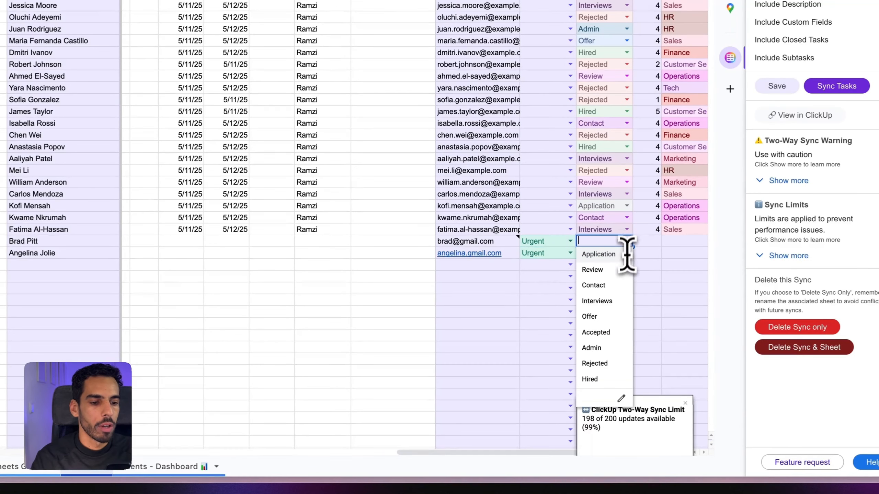
click(602, 270)
click(627, 252)
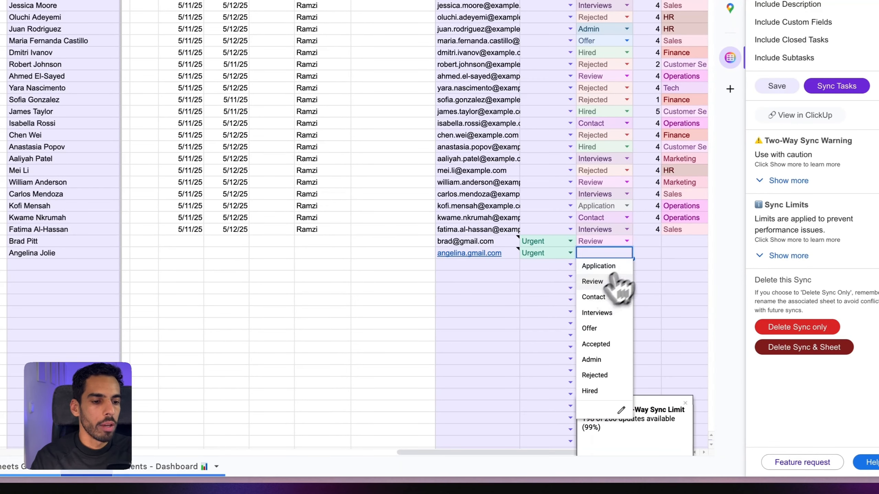
click(592, 281)
Step: Enter the value 5 and assign departments Finance and R&D to the two new candidates
click(649, 242)
text(5)
key(Return)
text(5)
key(Return)
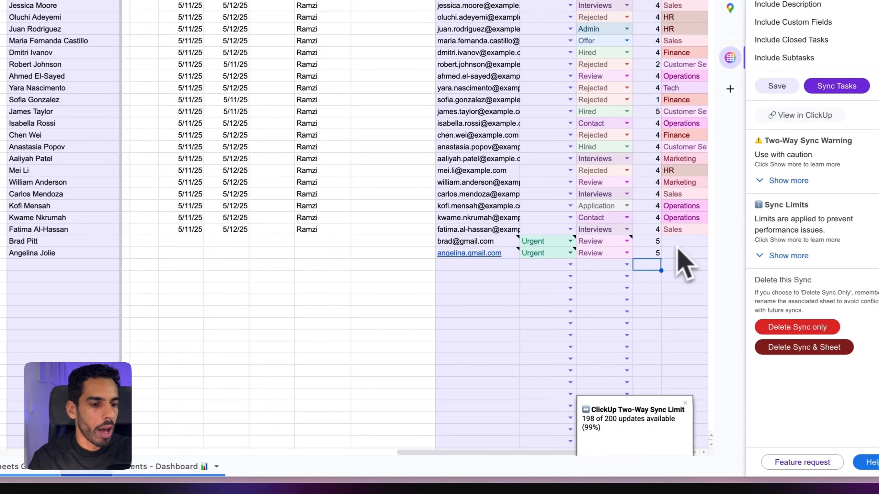
double_click(687, 241)
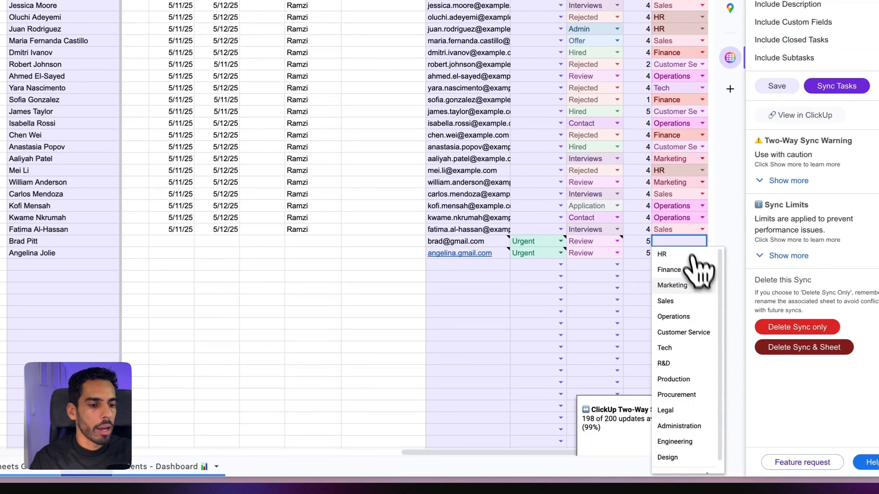
click(684, 273)
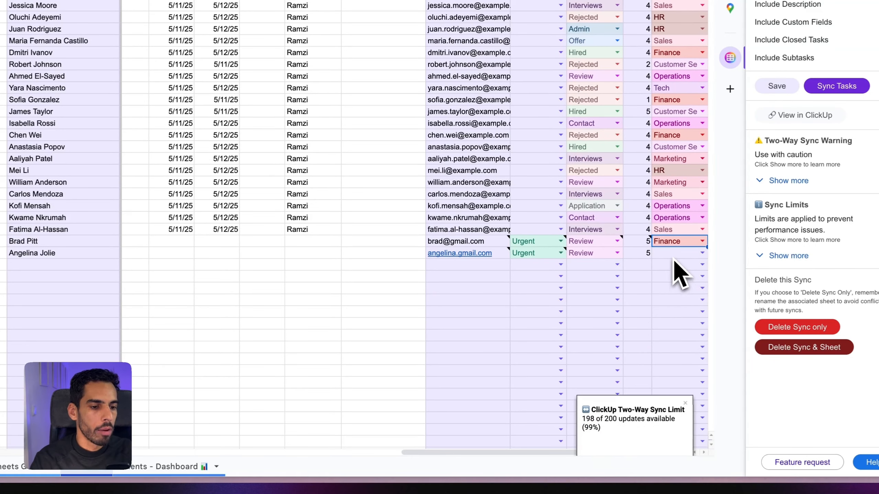
double_click(676, 254)
click(673, 375)
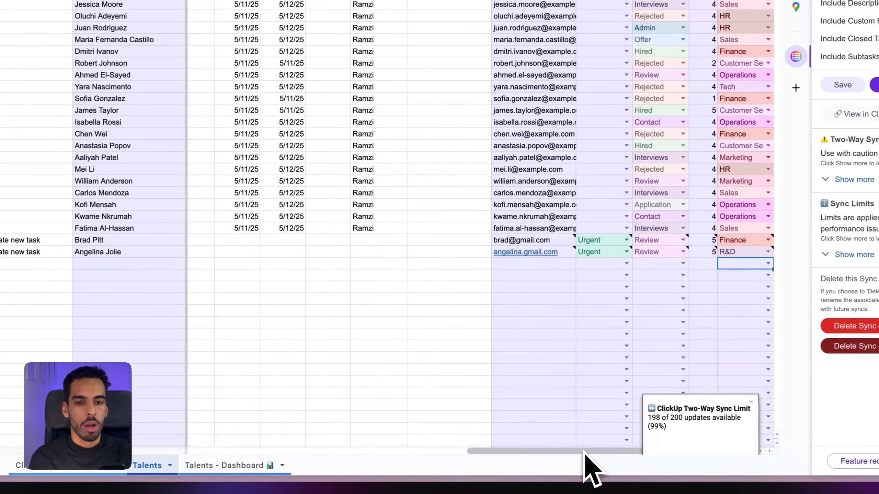
drag(584, 451, 304, 451)
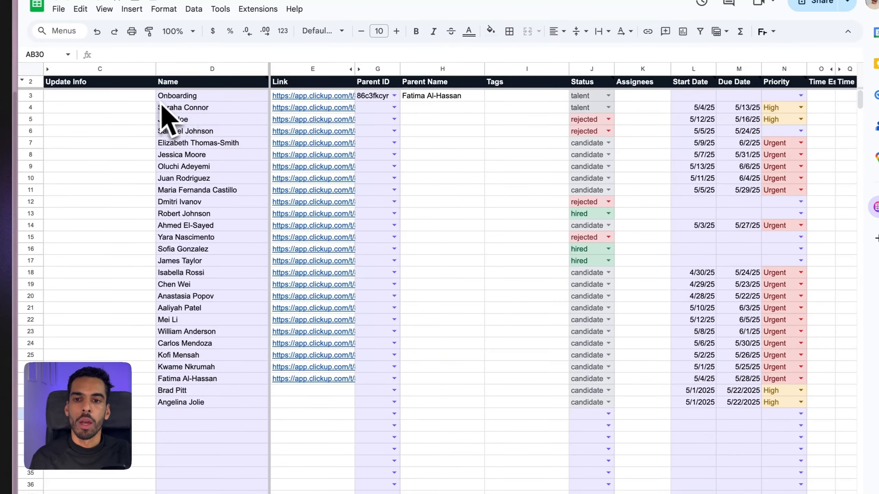
click(394, 96)
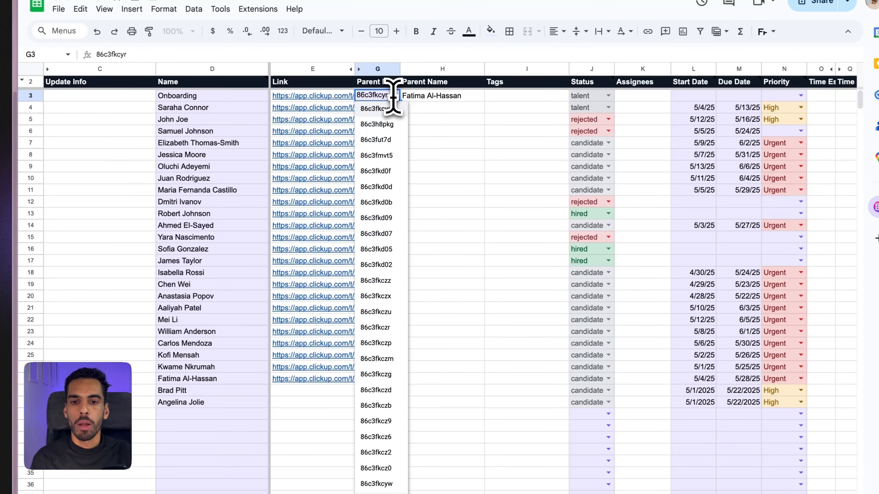
click(207, 167)
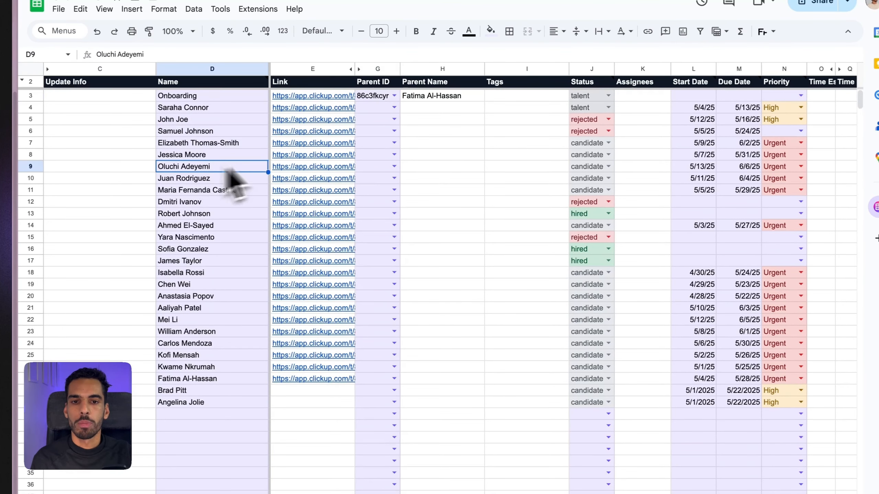
click(395, 96)
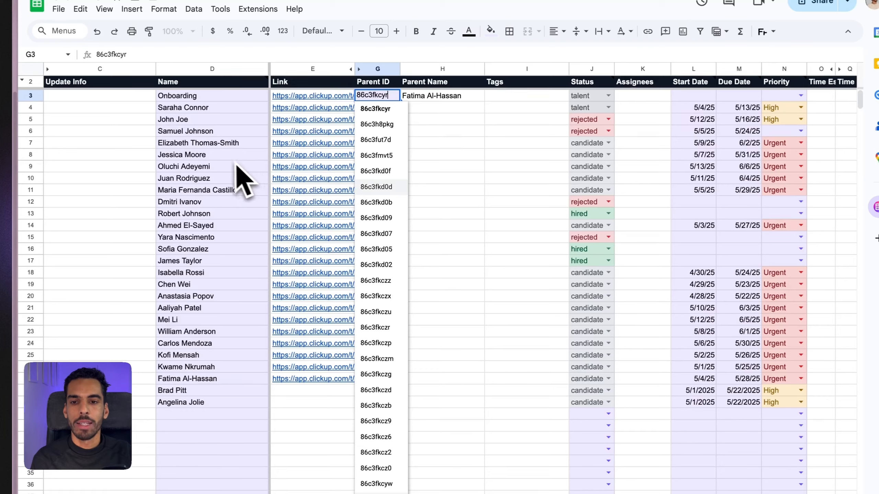
click(221, 156)
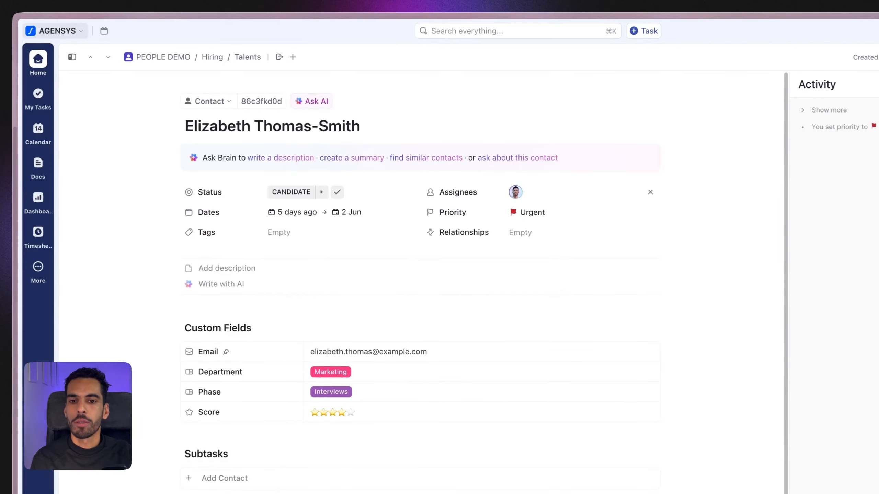
Step: Close the open contact's task view and open another candidate's record from the Talents list
click(847, 58)
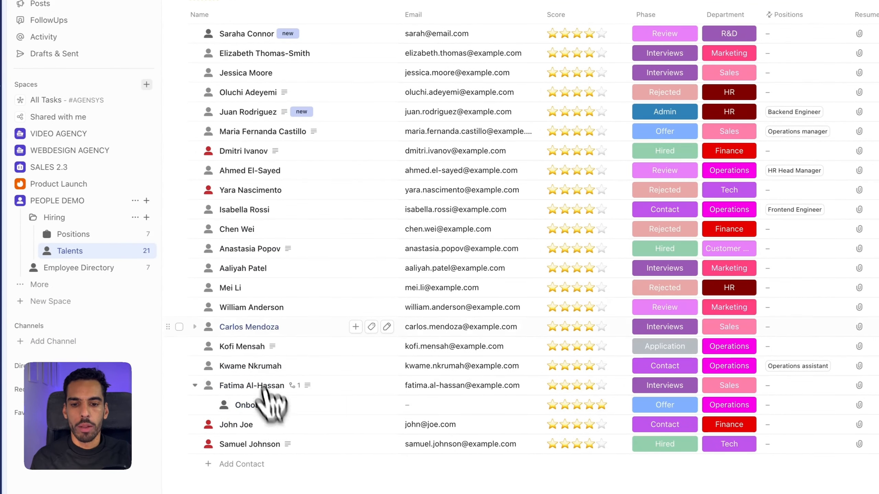
click(230, 287)
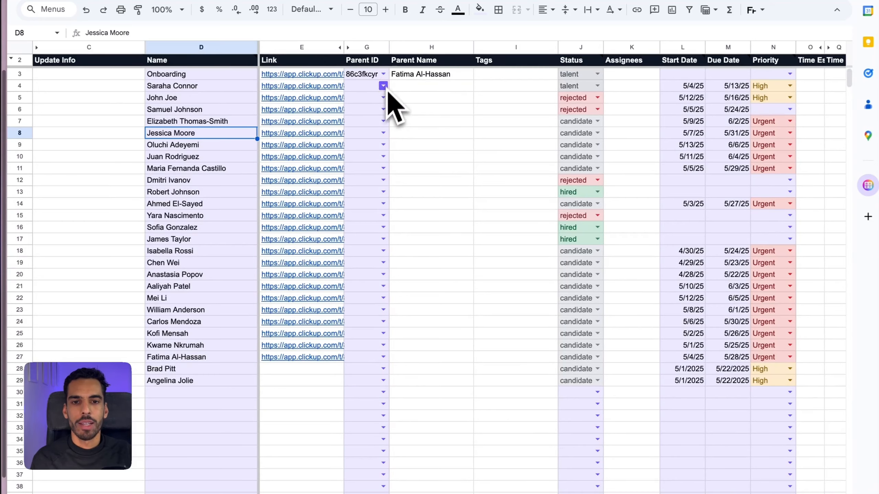
Step: Set the Onboarding task's Parent ID to 86c3fkcz9, accepting the protected-column warning, and check the result
click(383, 74)
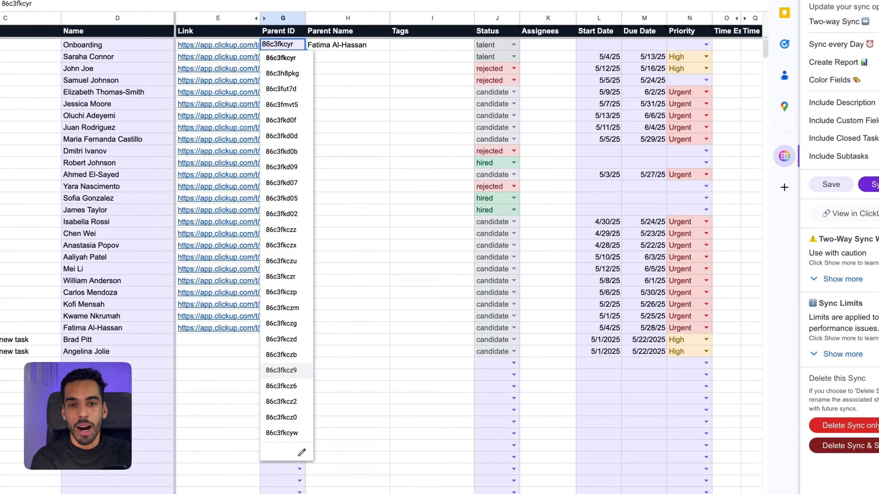
click(294, 370)
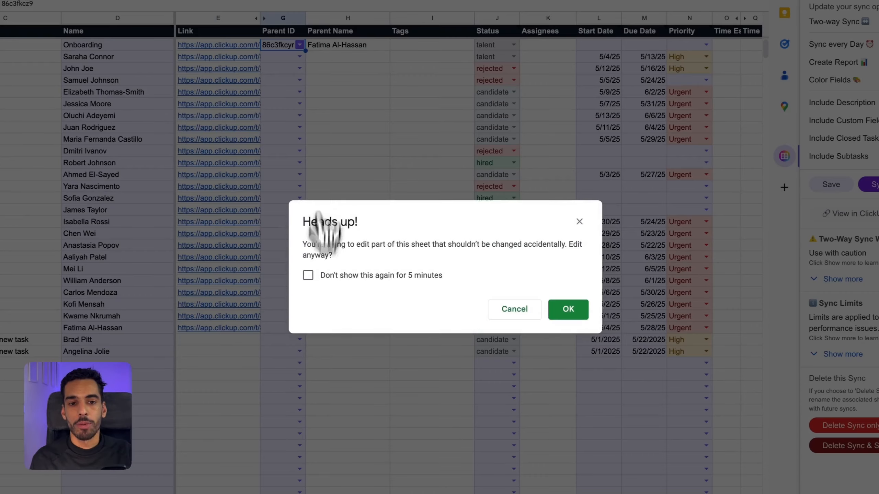
click(566, 310)
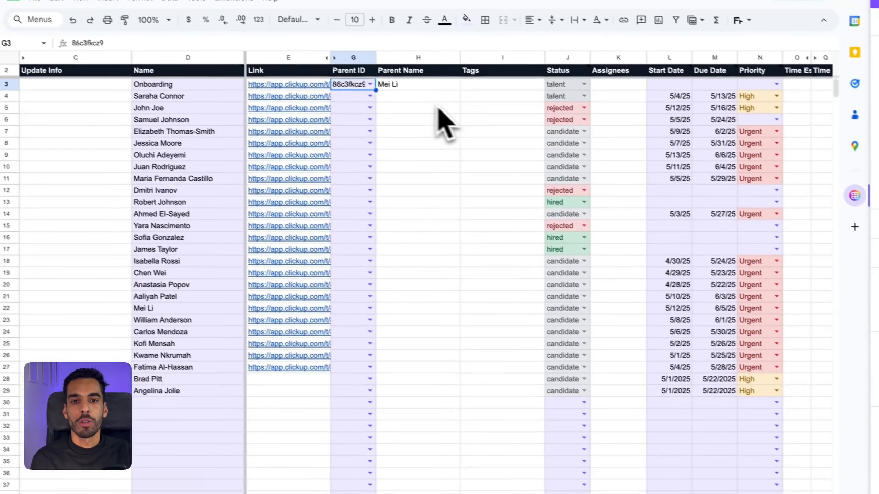
click(347, 69)
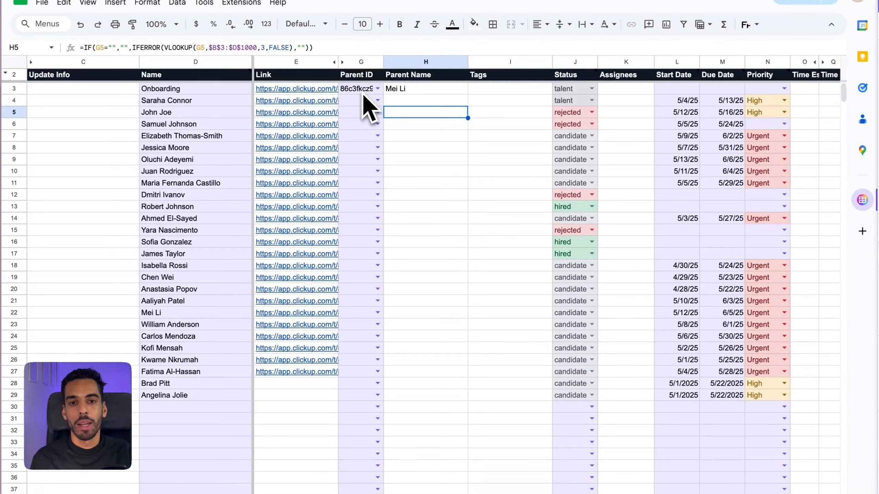
click(363, 92)
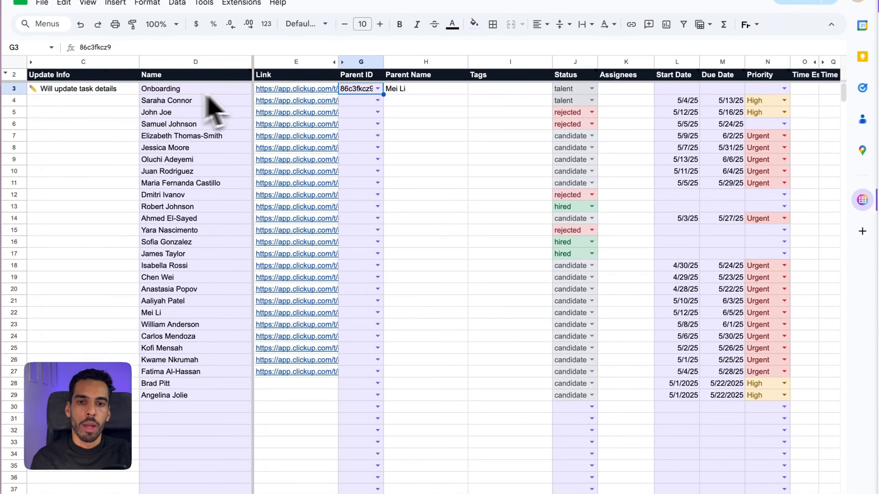
click(194, 159)
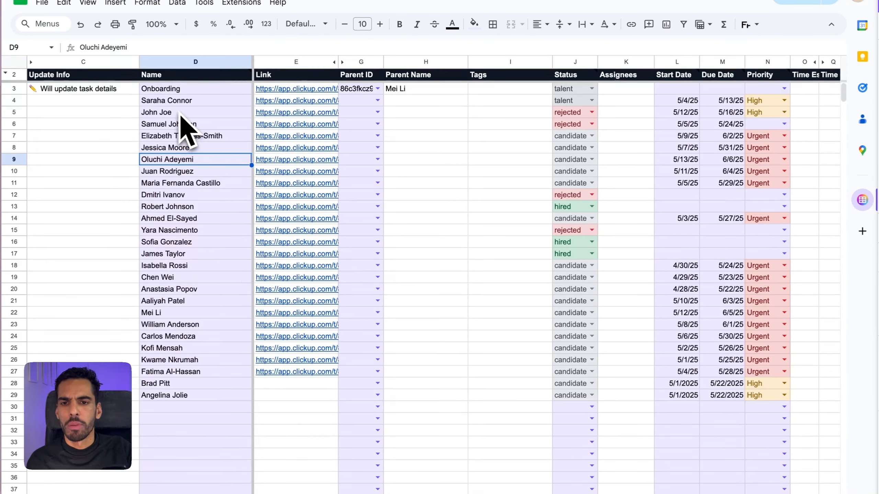
Step: Append 'Senior' to the row-5 candidate's name and change his status from rejected to candidate
click(180, 112)
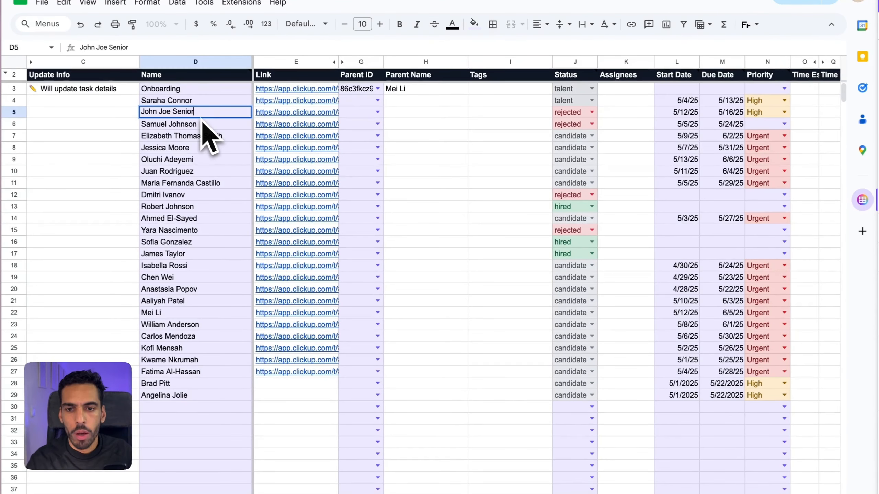
key(Return)
click(591, 111)
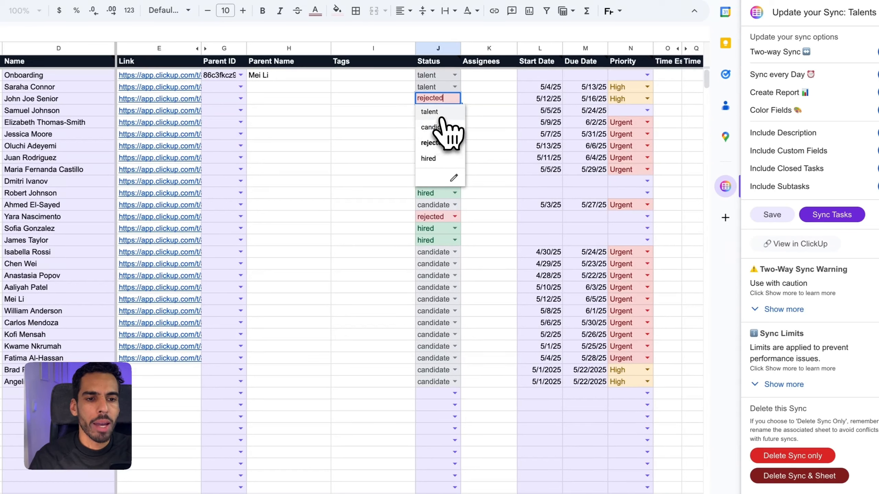
click(444, 130)
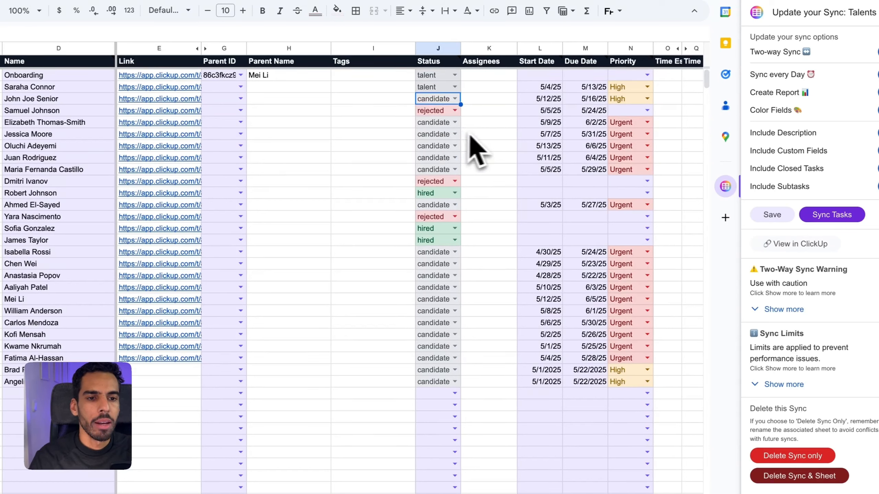
Step: Give the renamed candidate start date 5/24/25, due date 5/31/25 and Low priority
click(552, 100)
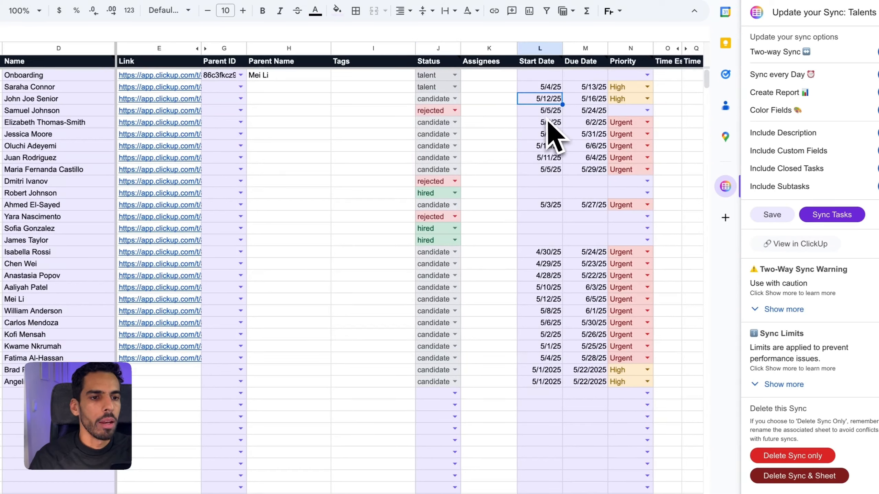
double_click(550, 100)
click(590, 197)
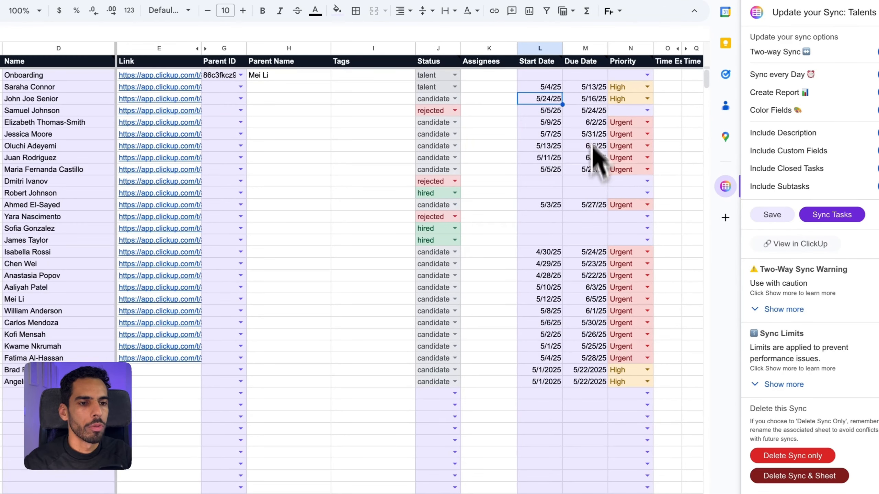
click(590, 99)
double_click(590, 99)
click(635, 212)
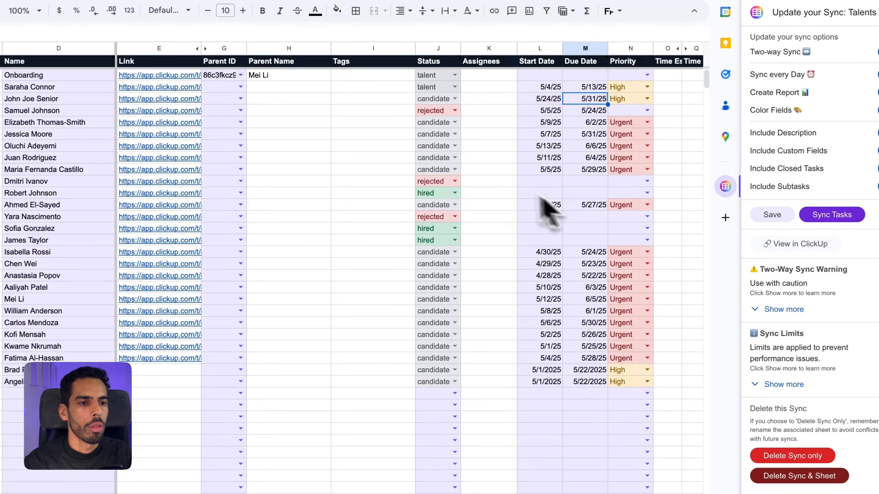
click(647, 98)
click(633, 161)
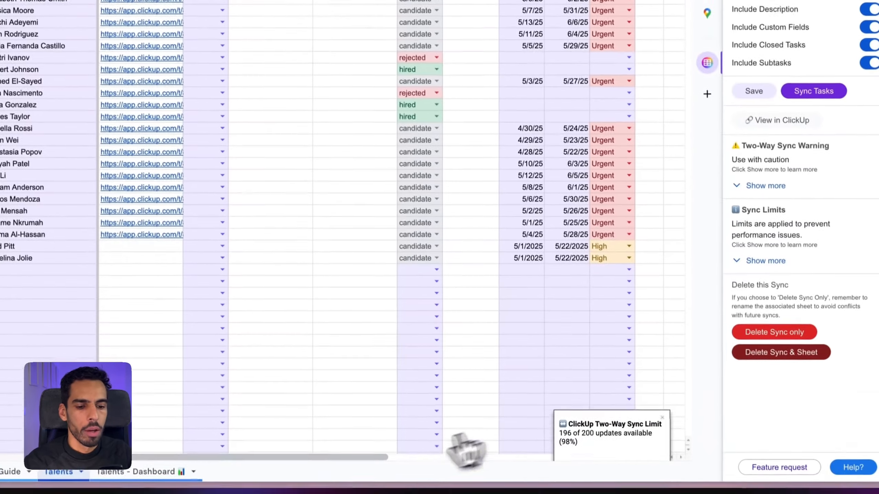
scroll(415, 464, right, 2)
drag(408, 455, 720, 452)
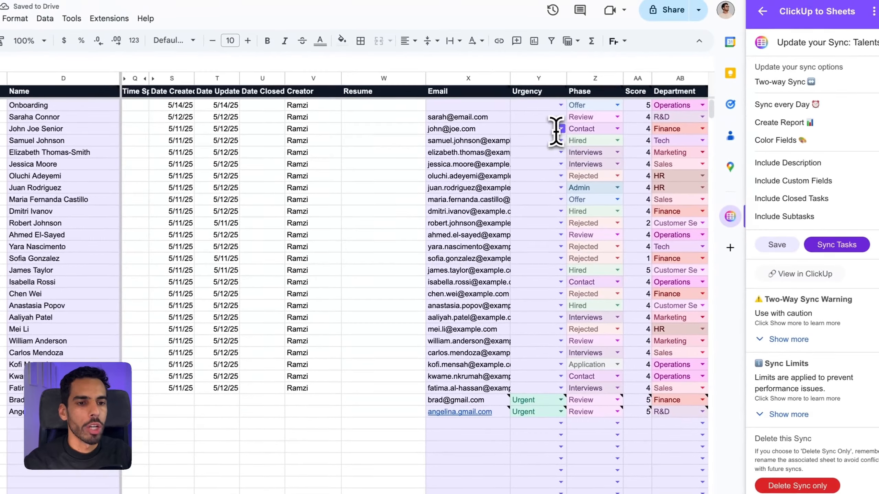
click(561, 128)
Step: Set the renamed candidate's urgency to Urgent and department to Operations
click(529, 141)
click(702, 129)
click(673, 204)
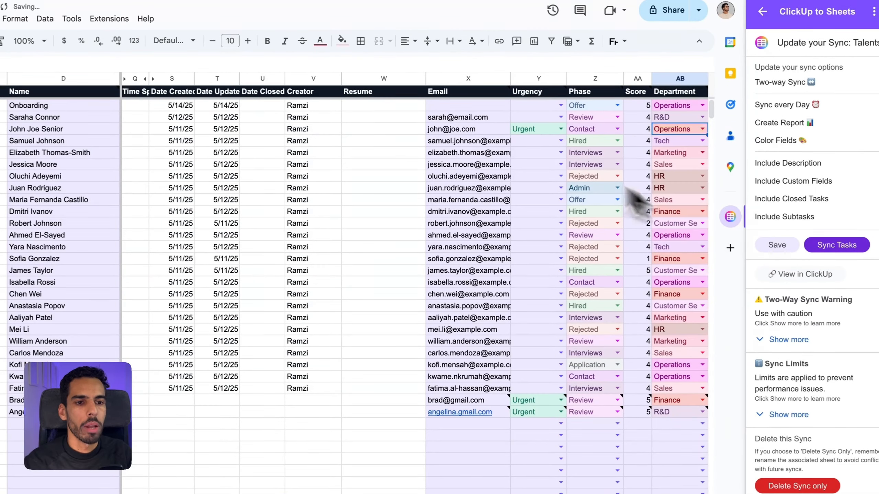
click(495, 129)
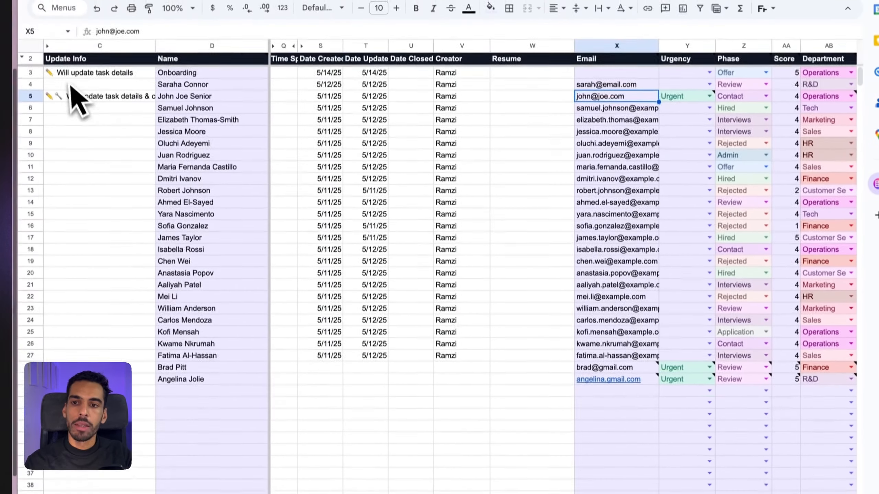
Step: Check the Update Info notes and widen column C to fit its full text
click(69, 54)
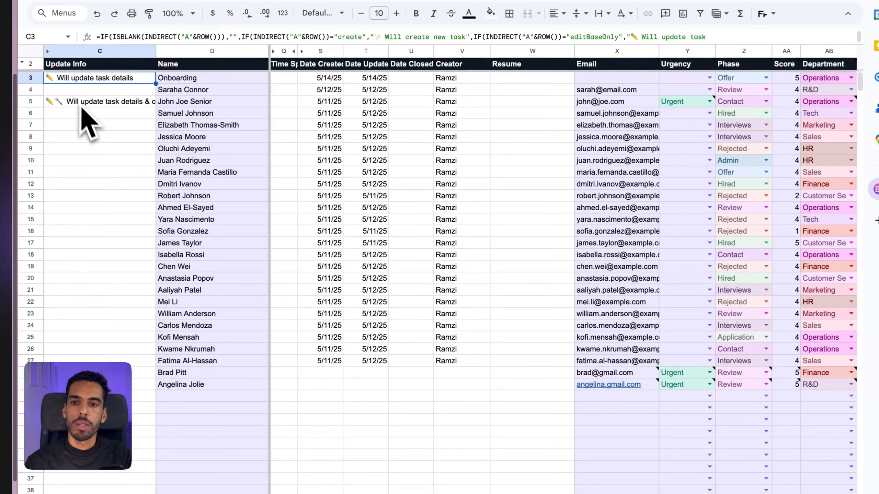
click(119, 138)
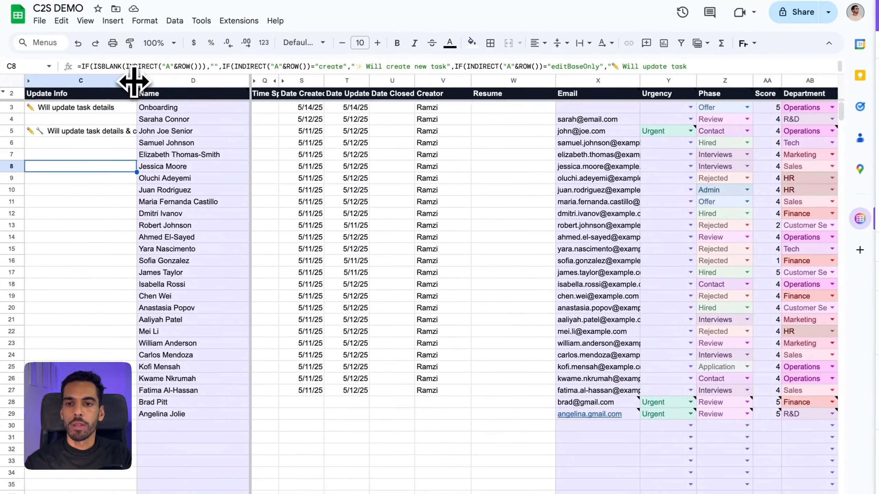
drag(156, 50, 254, 52)
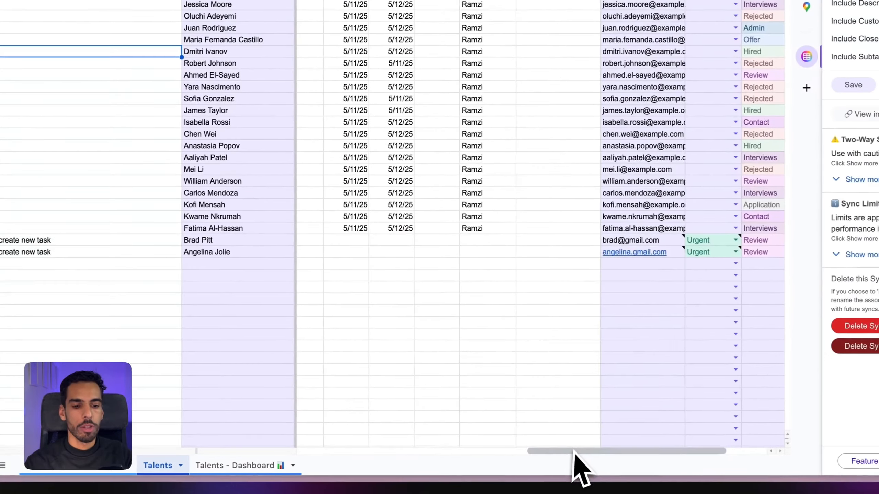
drag(624, 458, 408, 451)
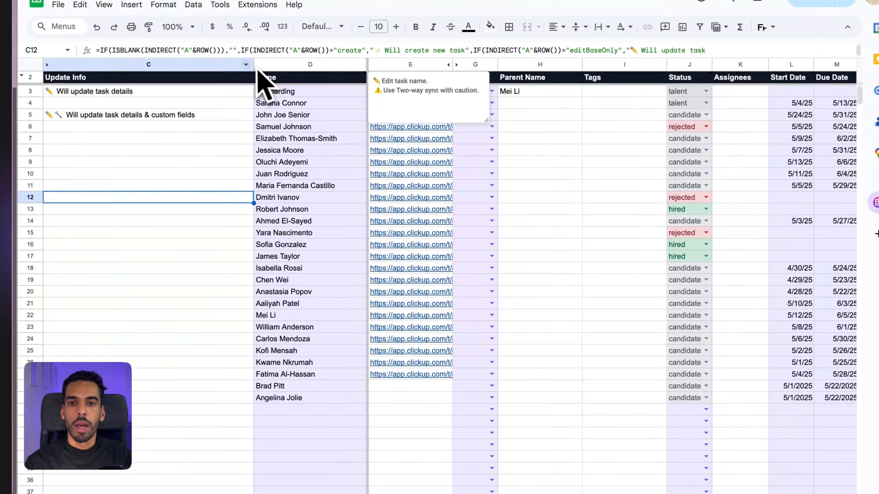
double_click(251, 65)
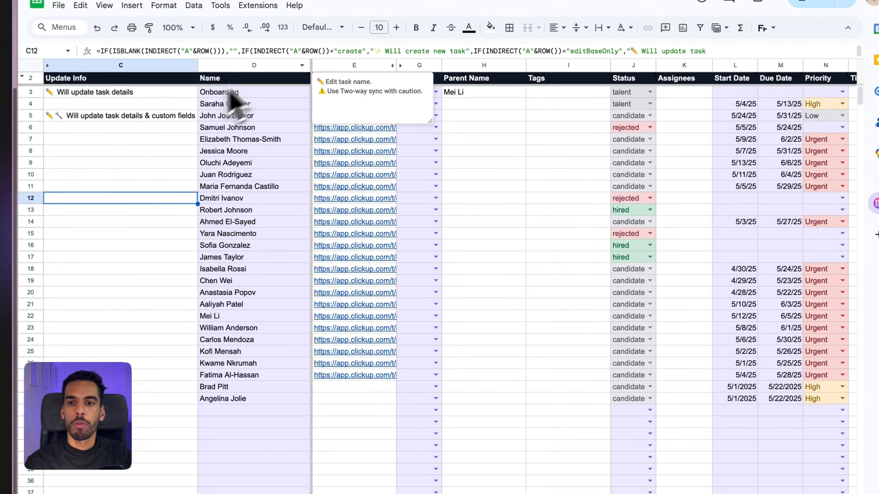
click(95, 257)
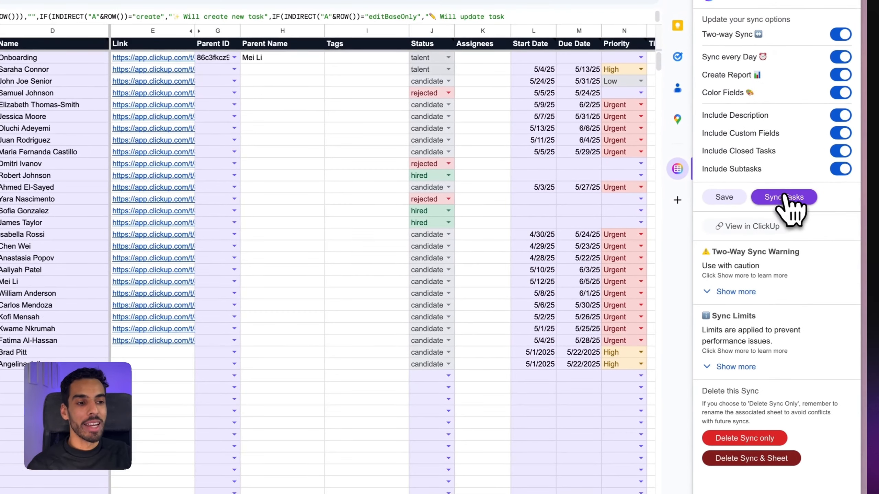
Step: Push the Talents sheet's edits to ClickUp with Sync Tasks, then return to the add-on homepage
click(804, 175)
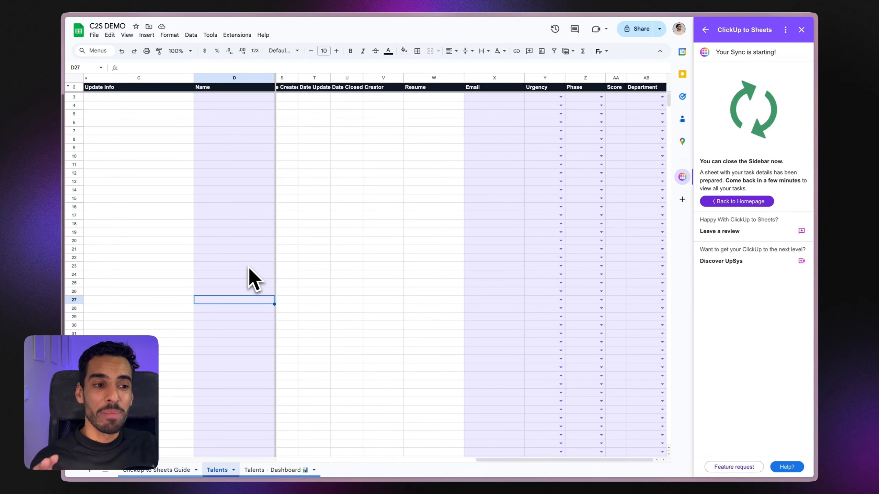
click(737, 202)
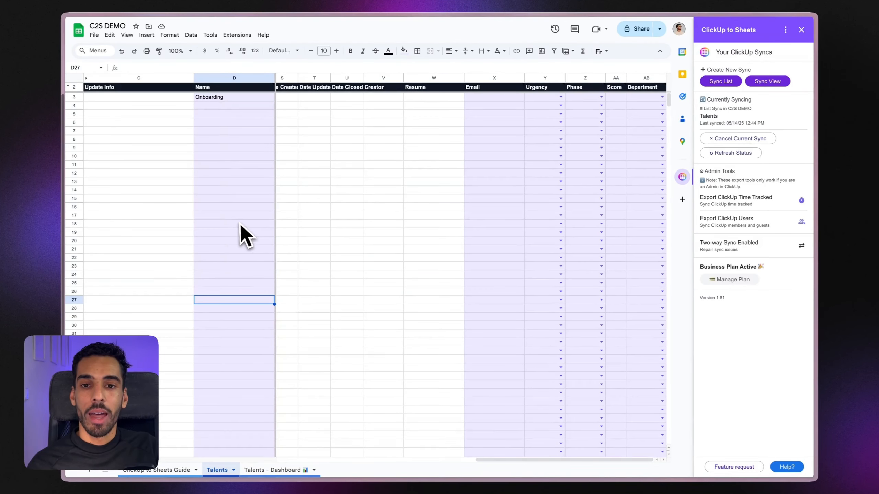
scroll(243, 243, down, 3)
scroll(247, 265, up, 3)
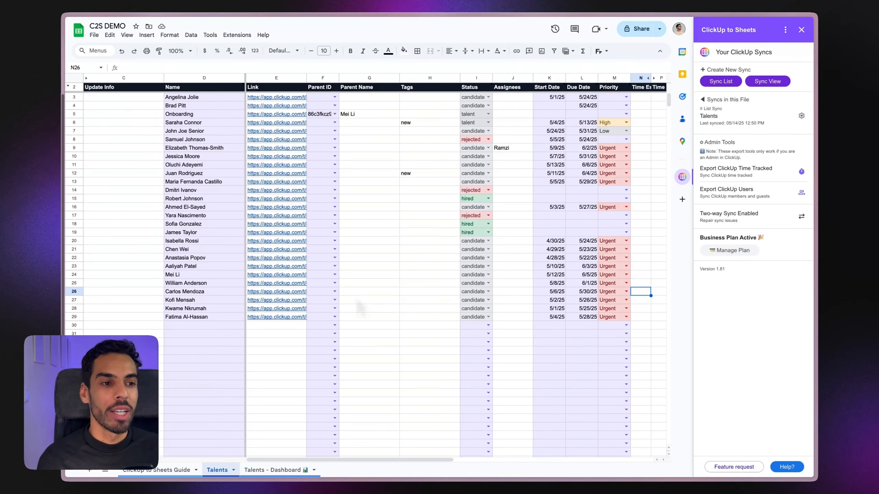
click(197, 99)
click(196, 106)
drag(348, 463, 588, 477)
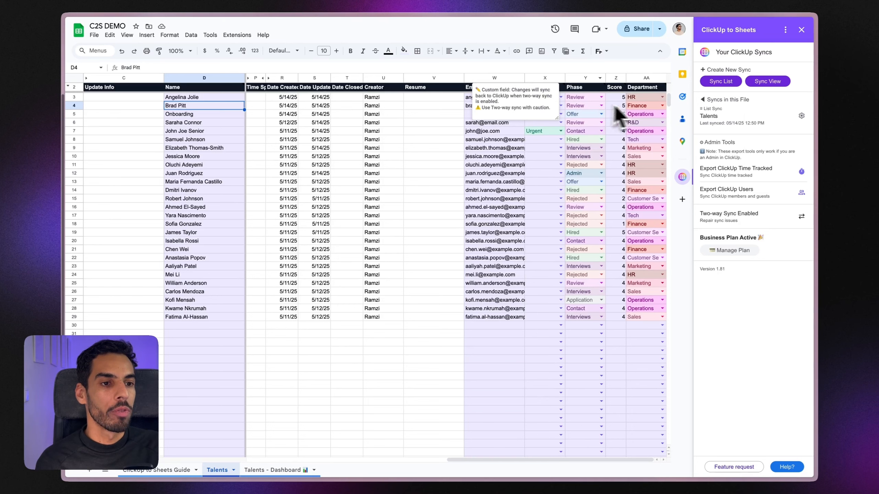
click(642, 99)
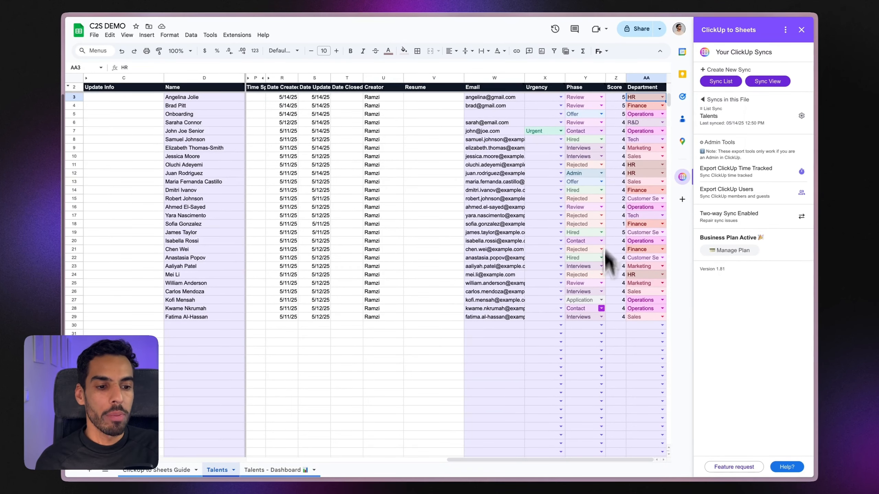
click(191, 133)
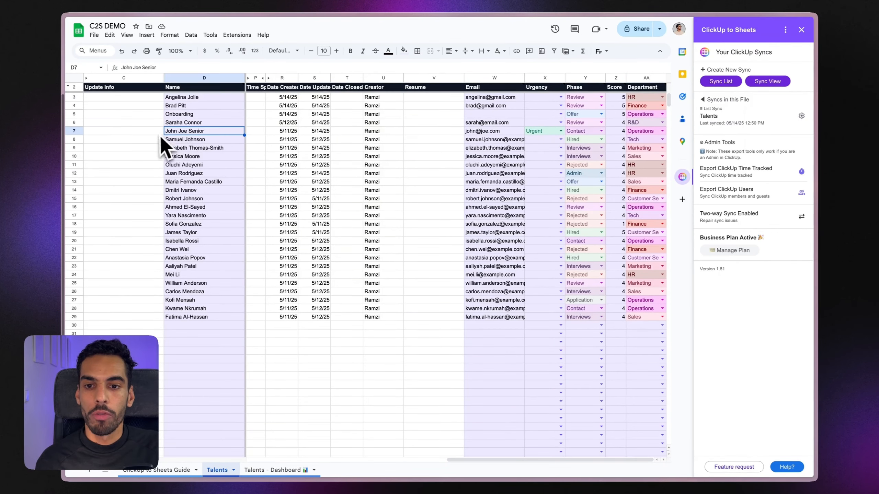
drag(554, 461, 323, 435)
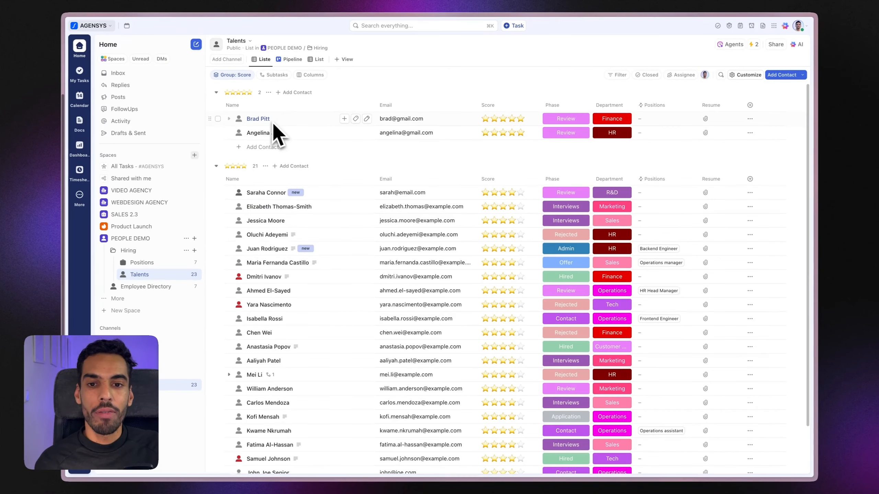
scroll(294, 245, down, 3)
scroll(290, 246, up, 3)
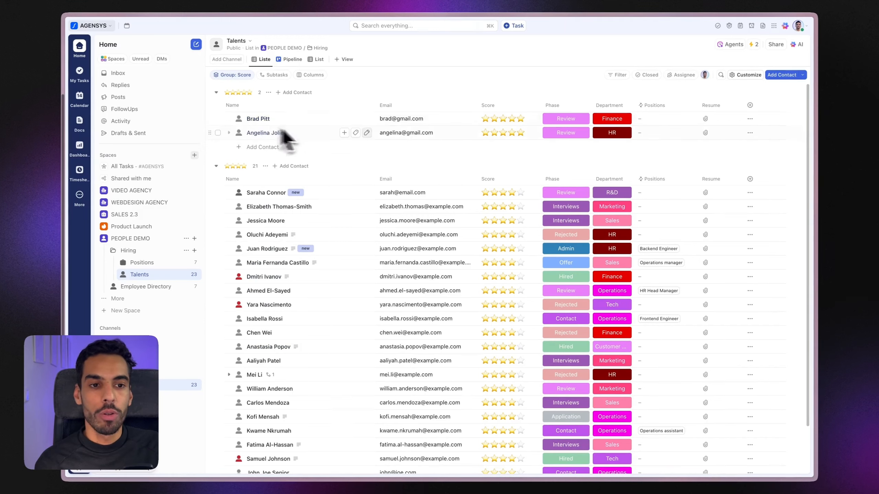
click(308, 118)
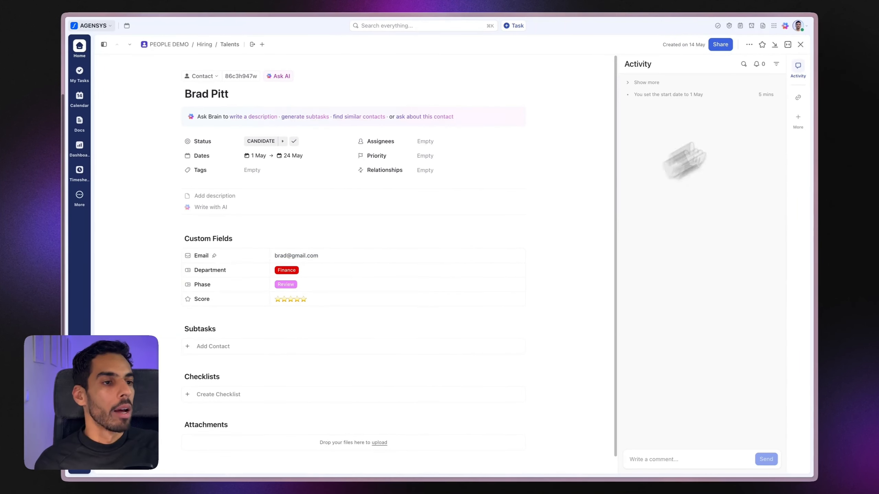
click(800, 44)
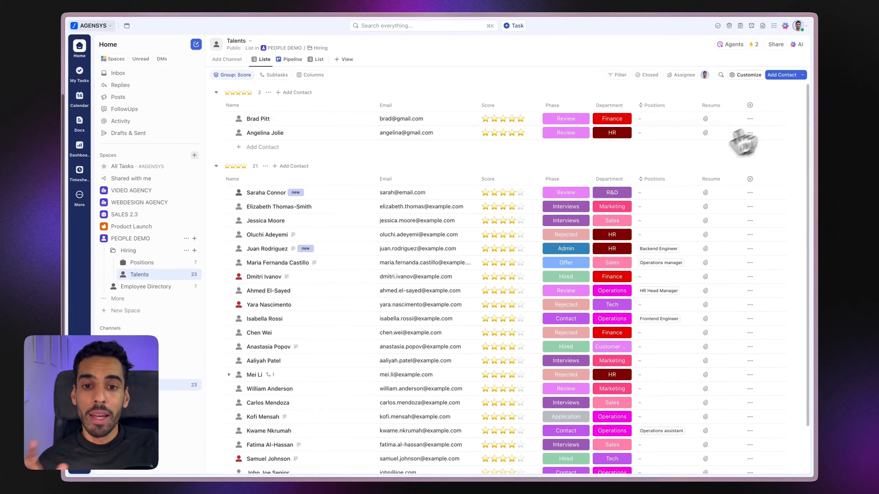
scroll(411, 209, down, 2)
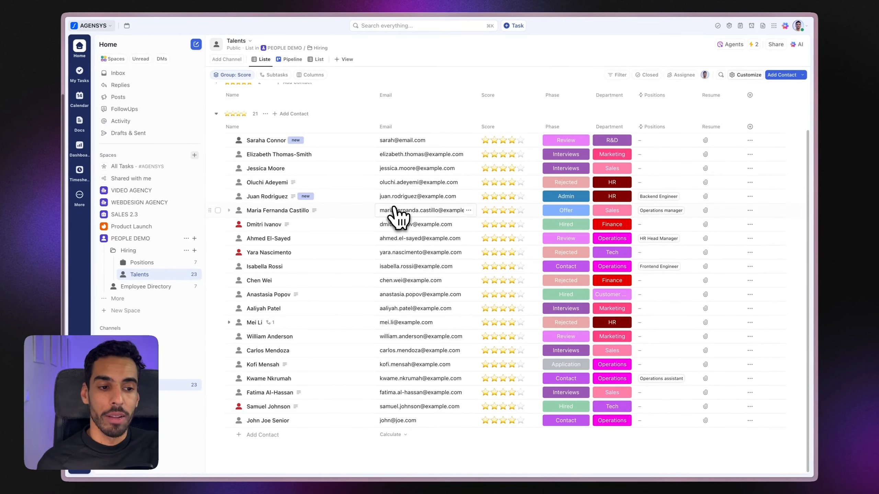
click(229, 322)
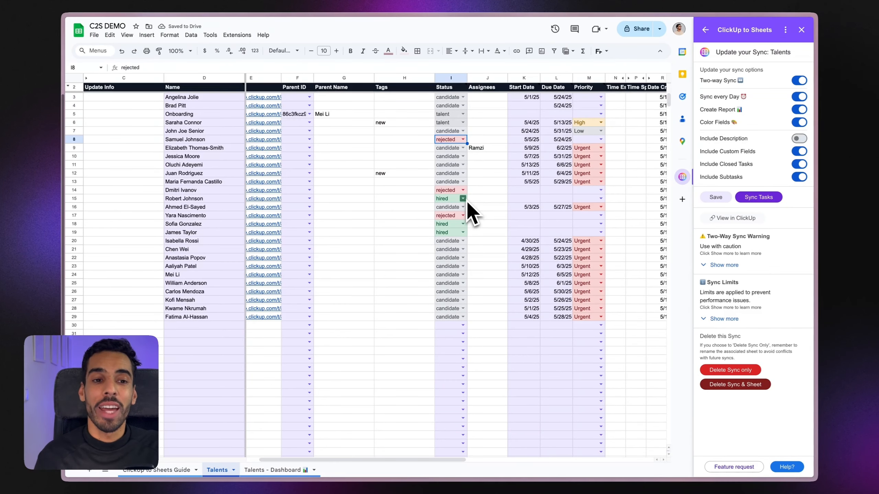
click(463, 149)
click(461, 172)
click(463, 165)
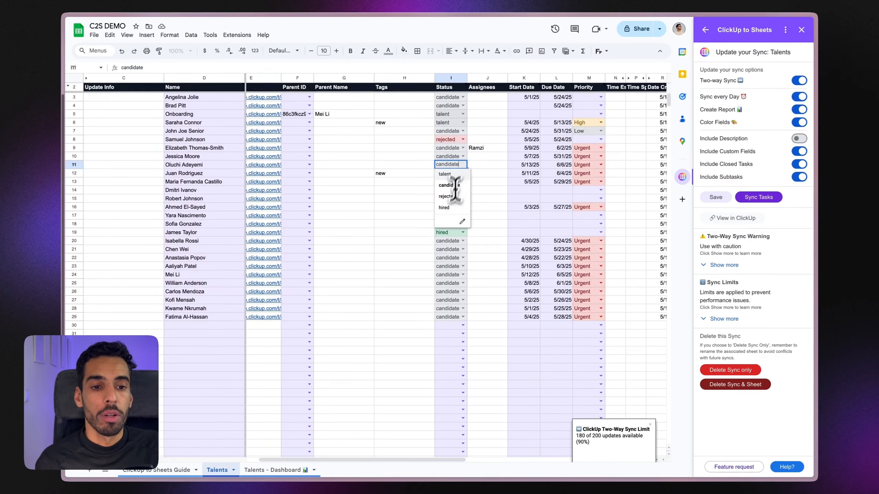
click(450, 217)
double_click(562, 191)
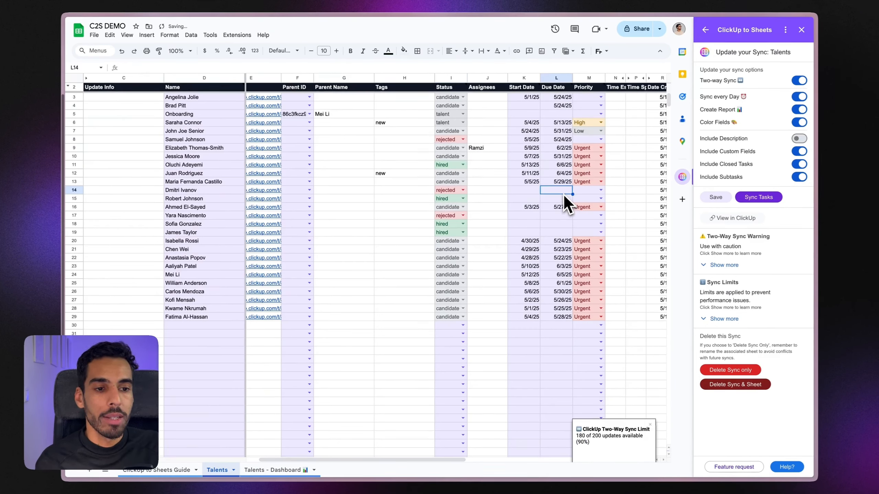
click(577, 246)
double_click(524, 191)
click(538, 248)
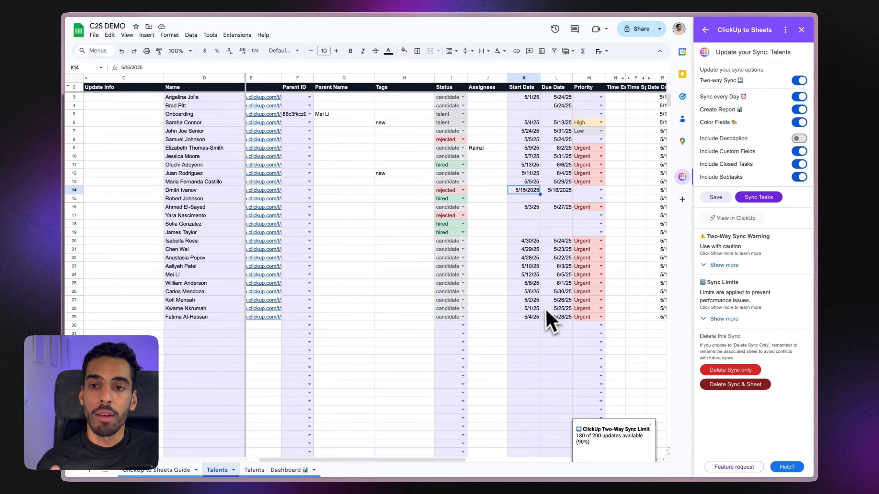
drag(354, 460, 538, 457)
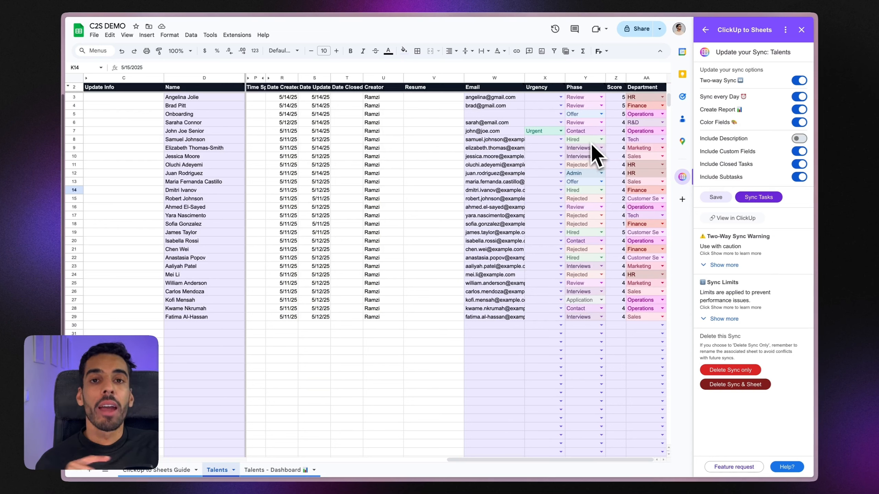
click(560, 139)
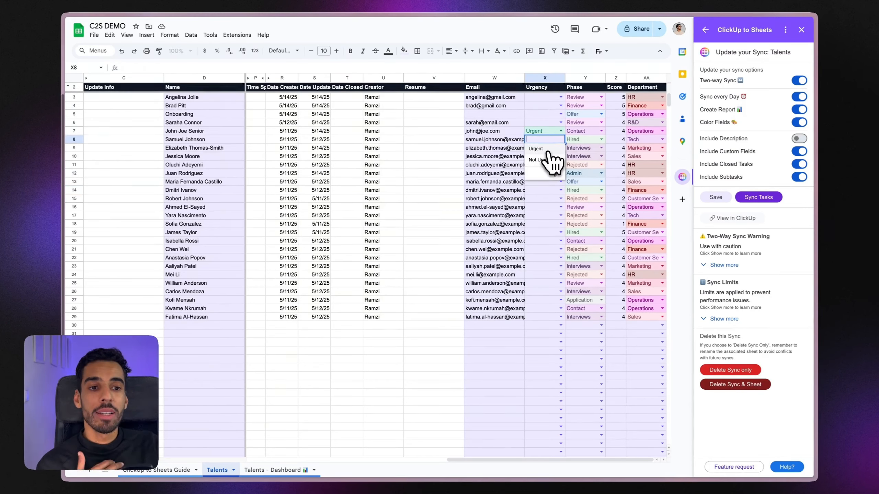
click(550, 160)
click(560, 148)
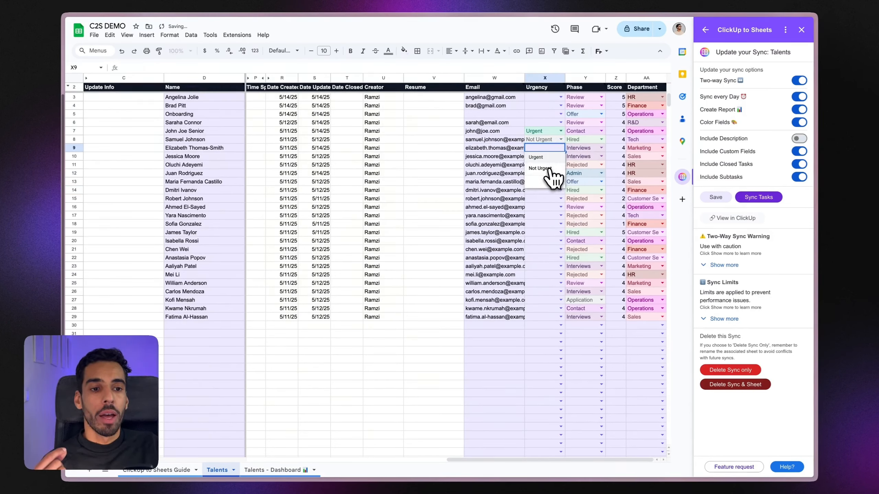
click(550, 169)
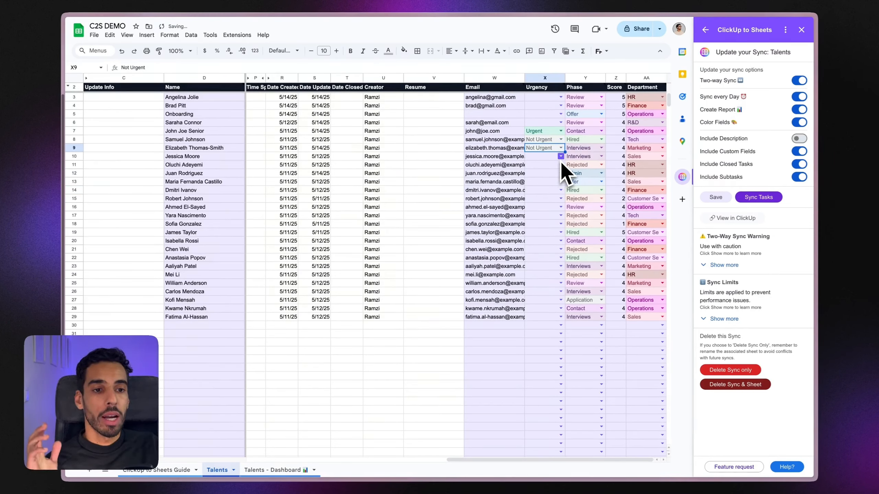
click(560, 158)
click(551, 177)
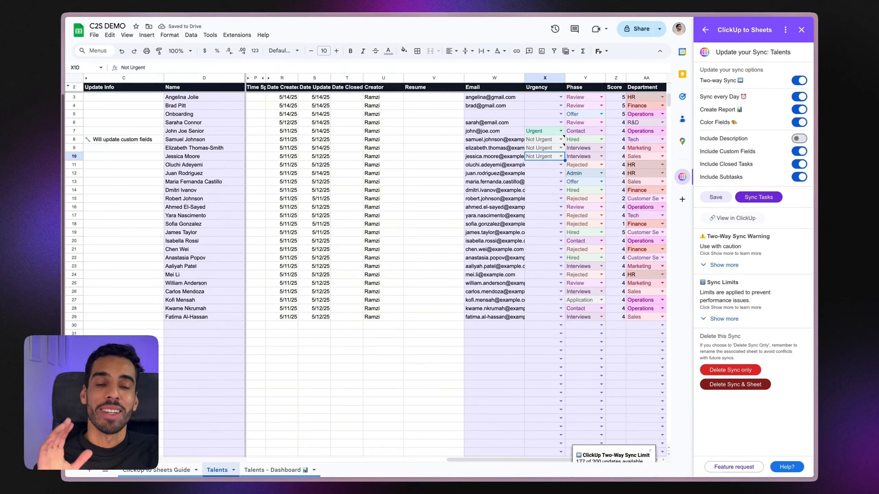
click(544, 181)
drag(524, 459, 313, 435)
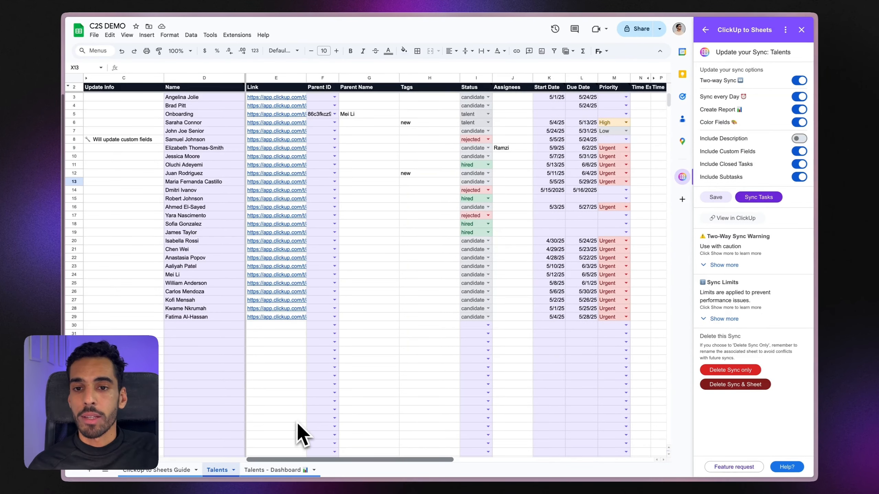
scroll(363, 442, right, 5)
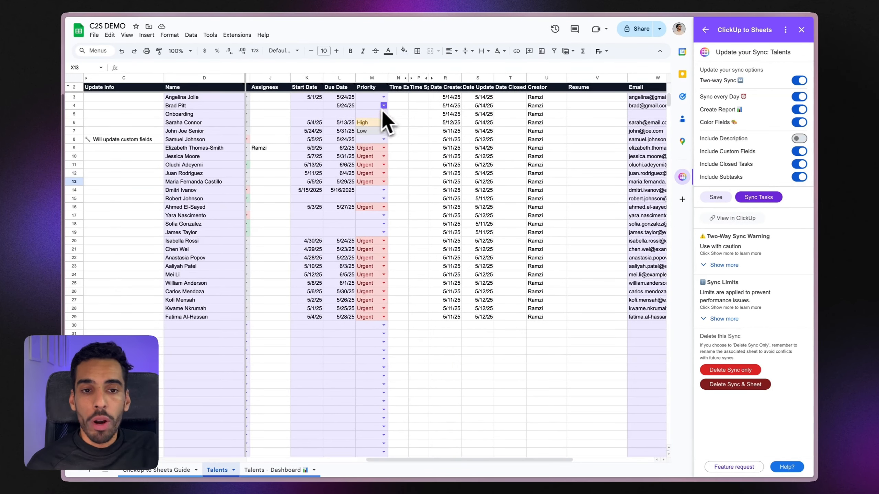
click(384, 106)
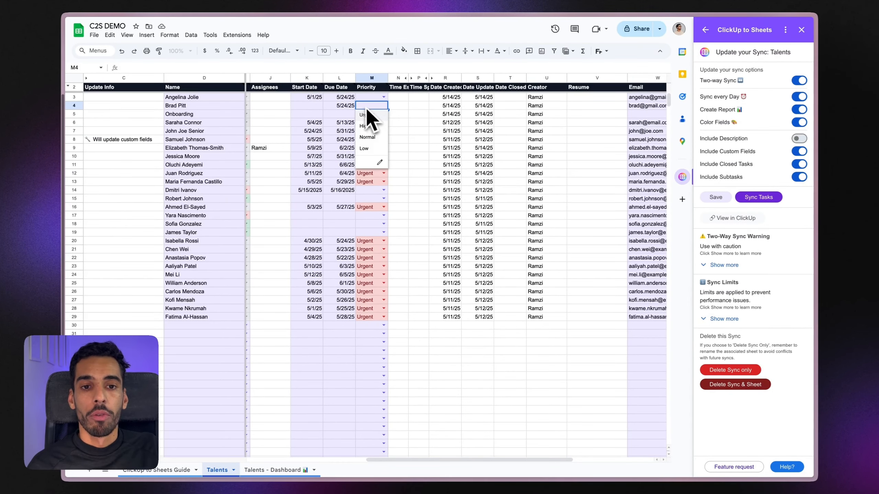
click(384, 207)
scroll(500, 460, right, 5)
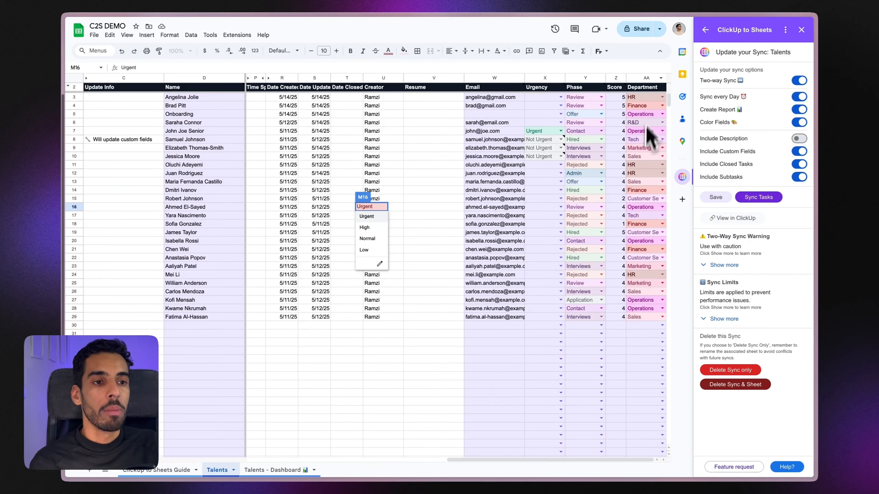
Step: Fill HR from AA3 down to AA29 so every candidate's Department is HR
click(651, 98)
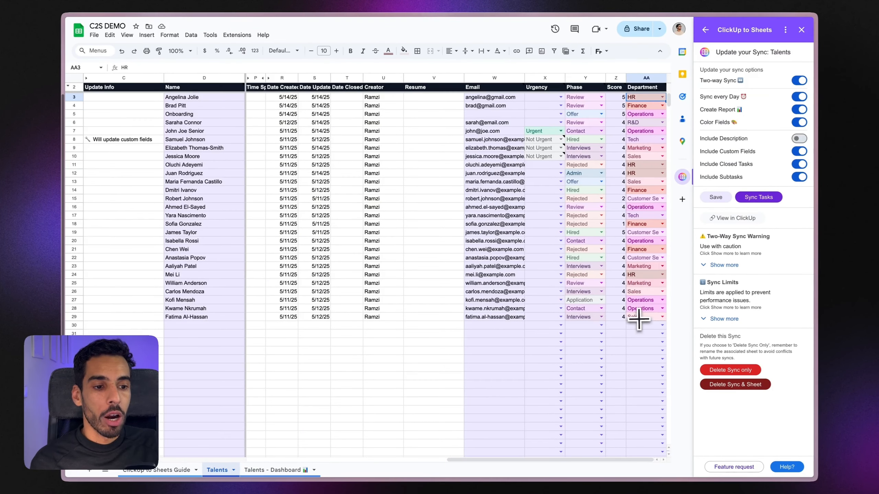
drag(665, 101, 640, 318)
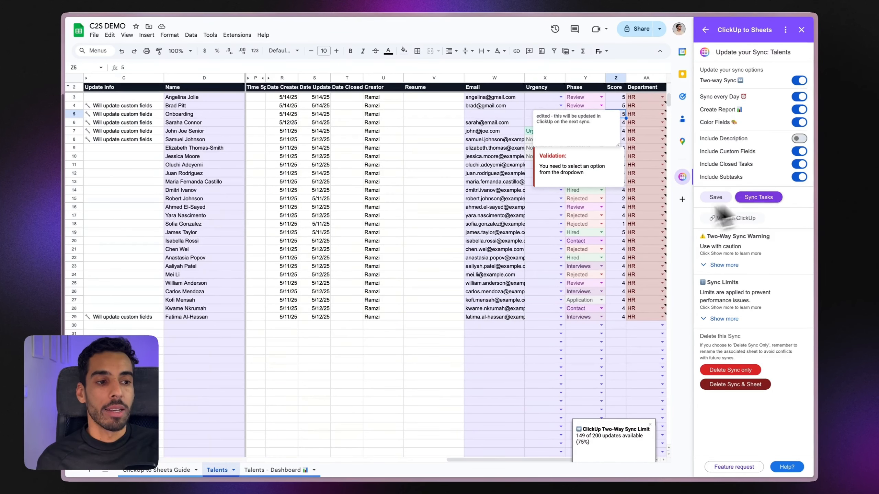
click(622, 216)
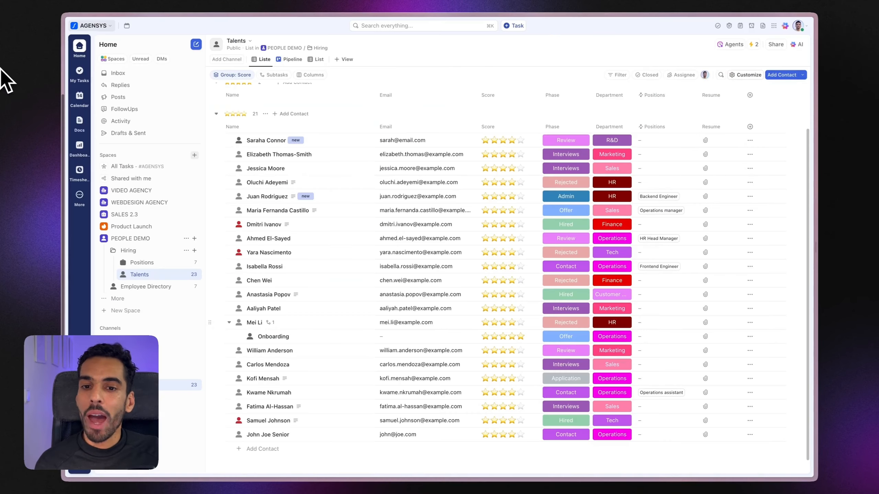
Step: Open the PEOPLE DEMO list, review the filter's status options unchanged, and scroll to Talents
click(126, 239)
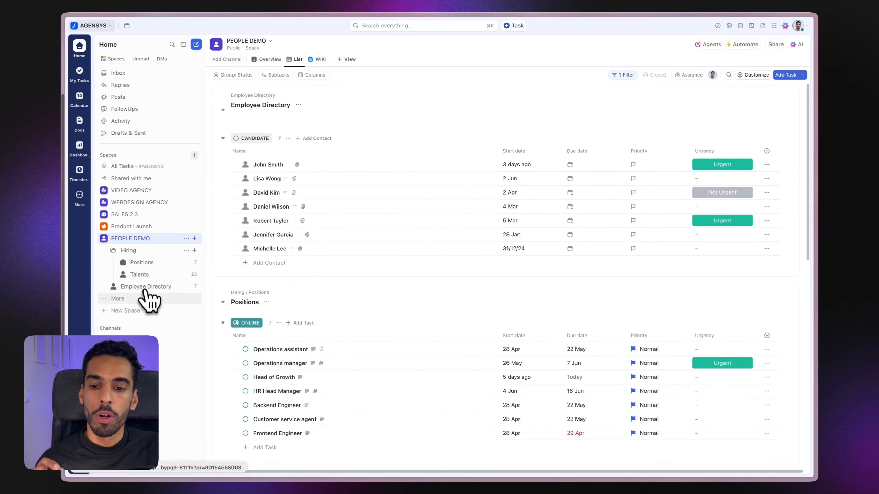
click(622, 76)
click(528, 119)
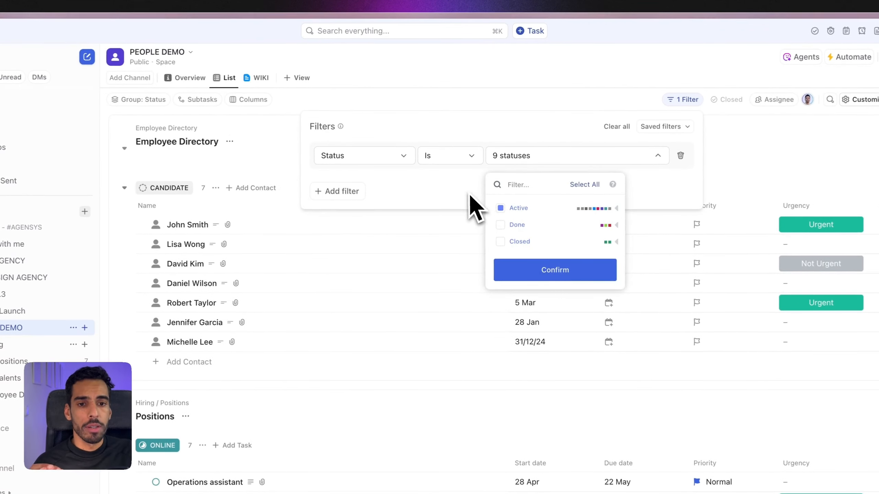
click(471, 142)
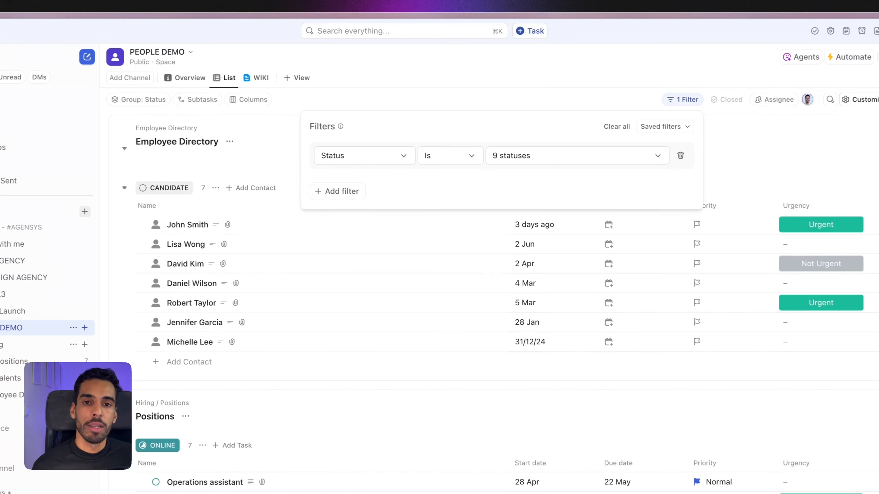
click(427, 91)
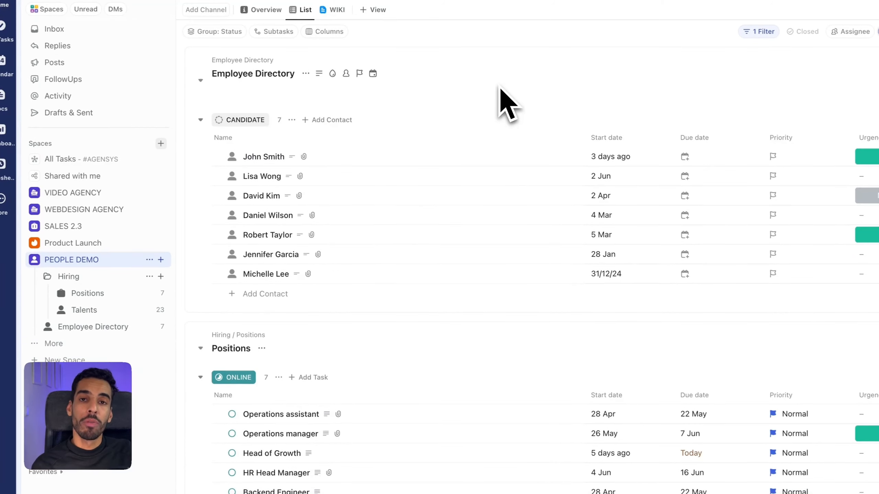
scroll(471, 157, down, 15)
scroll(458, 162, up, 10)
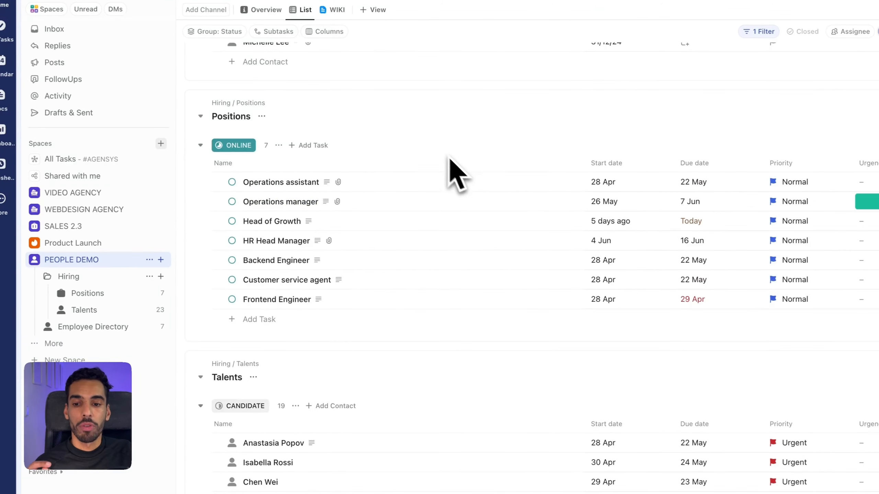
scroll(435, 158, down, 7)
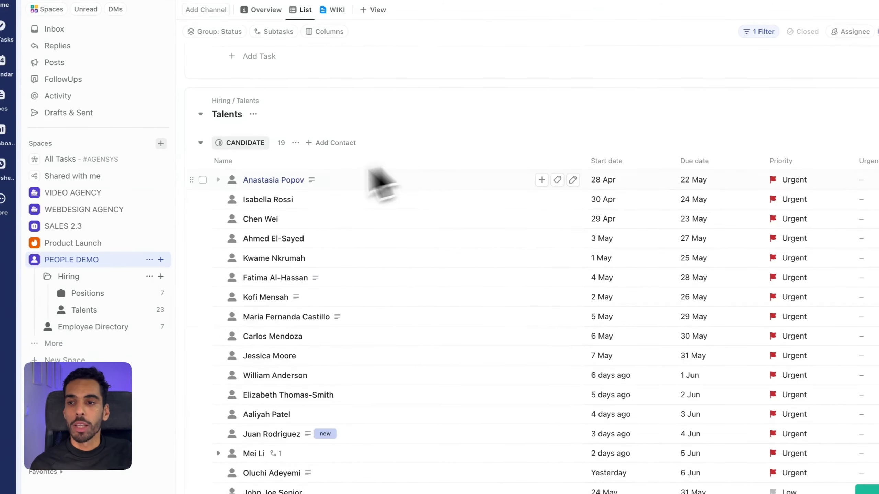
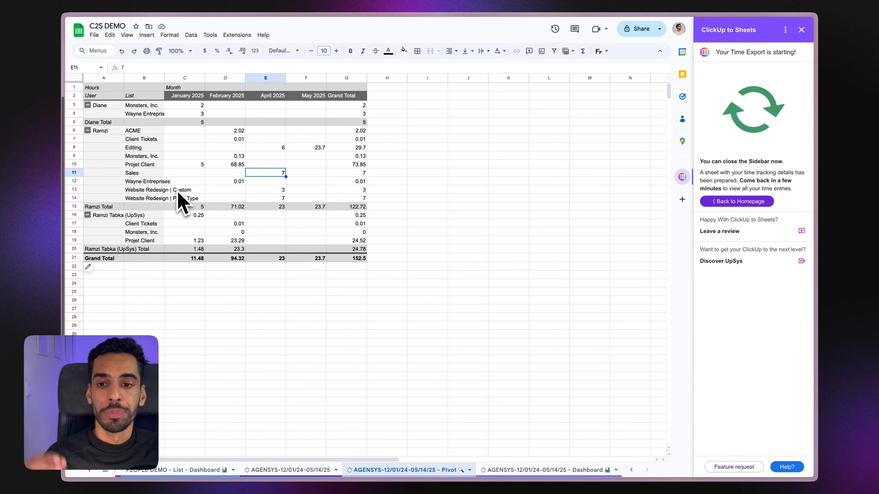
Step: Collapse each user's group in the pivot so only their hour totals show
click(88, 105)
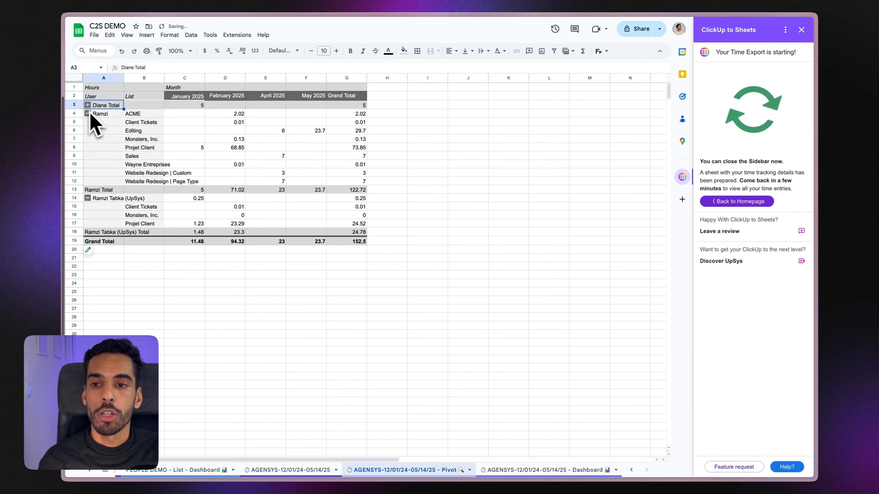
click(87, 113)
click(87, 122)
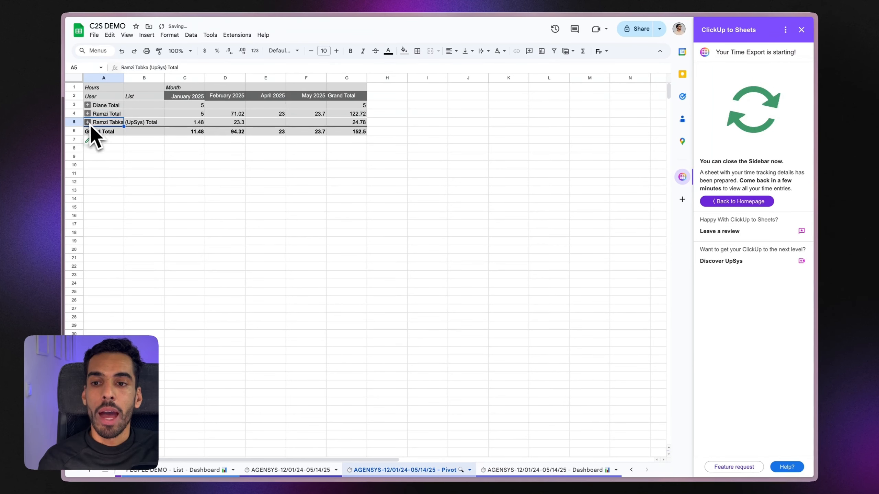
click(88, 122)
click(87, 122)
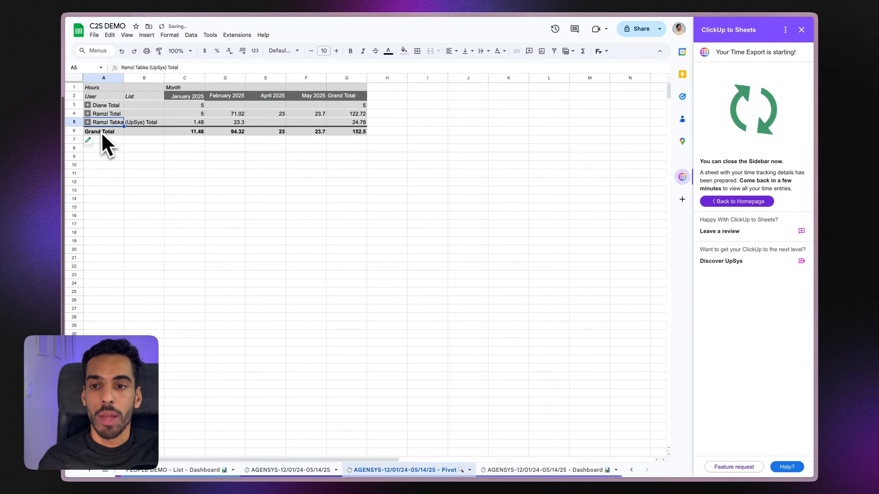
Step: Check the January, February and overall 152.5 grand totals, then go to the Dashboard sheet
click(198, 131)
click(225, 131)
click(339, 132)
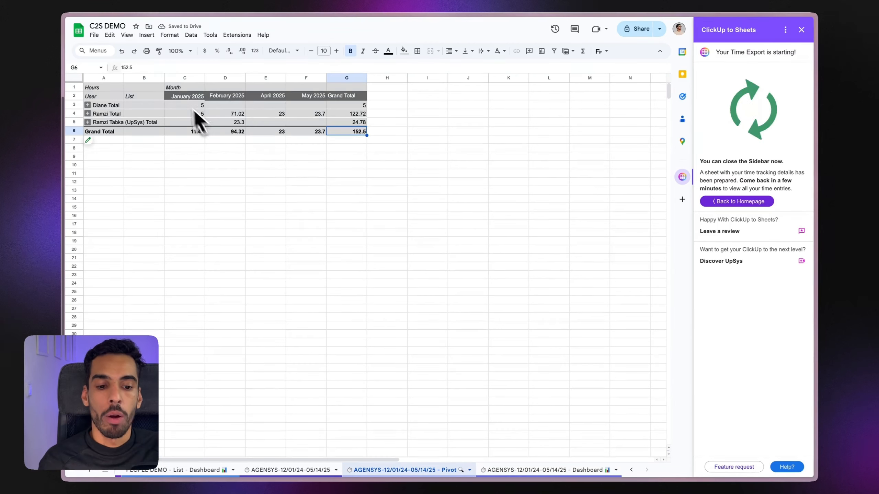
click(560, 470)
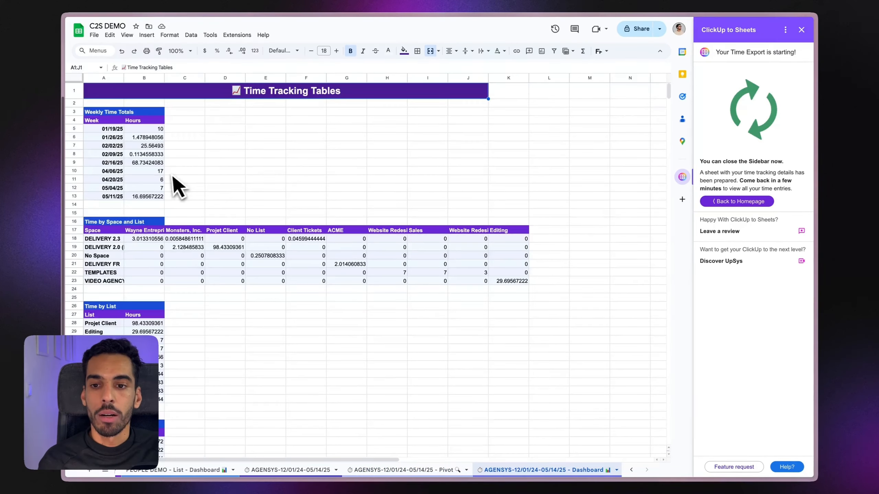
Step: Scroll down to the dashboard and inspect the Weekly Total Hours and Time Spent per Space charts
scroll(173, 176, down, 10)
scroll(185, 207, up, 10)
scroll(152, 173, down, 5)
scroll(137, 158, up, 5)
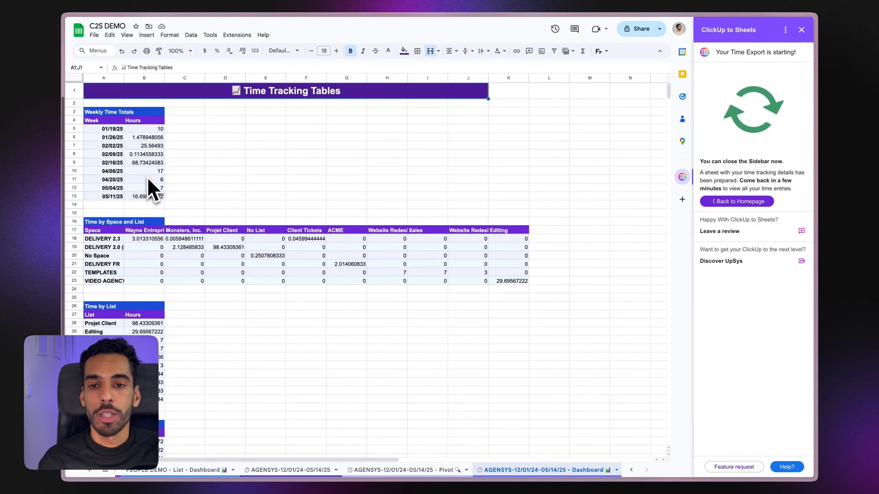
scroll(142, 173, down, 15)
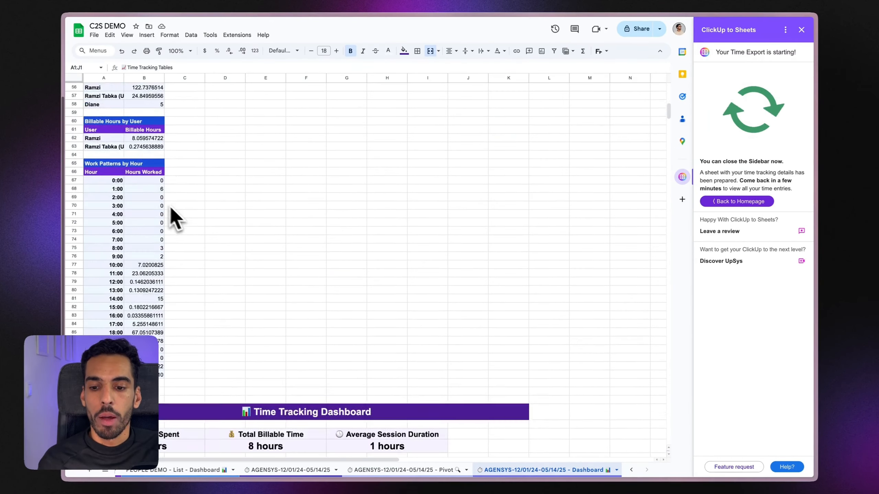
scroll(173, 212, down, 3)
scroll(187, 222, up, 3)
scroll(175, 209, down, 8)
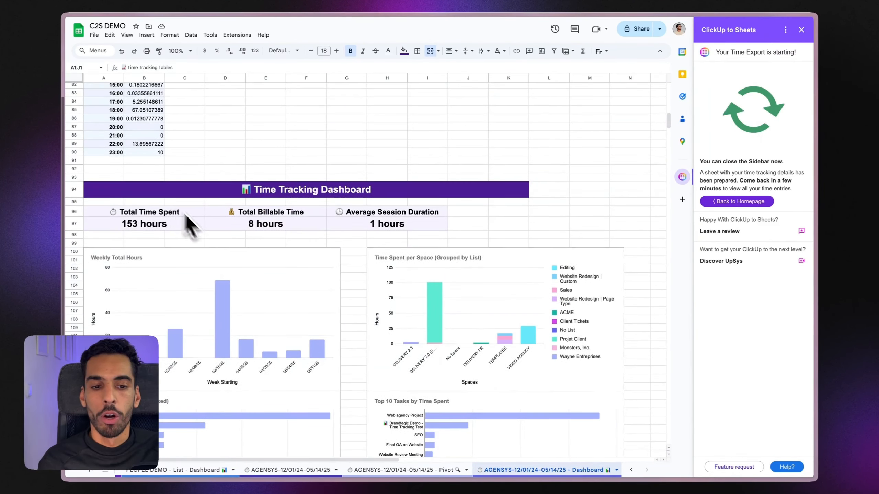
scroll(208, 236, down, 5)
click(203, 179)
click(466, 183)
scroll(369, 236, up, 3)
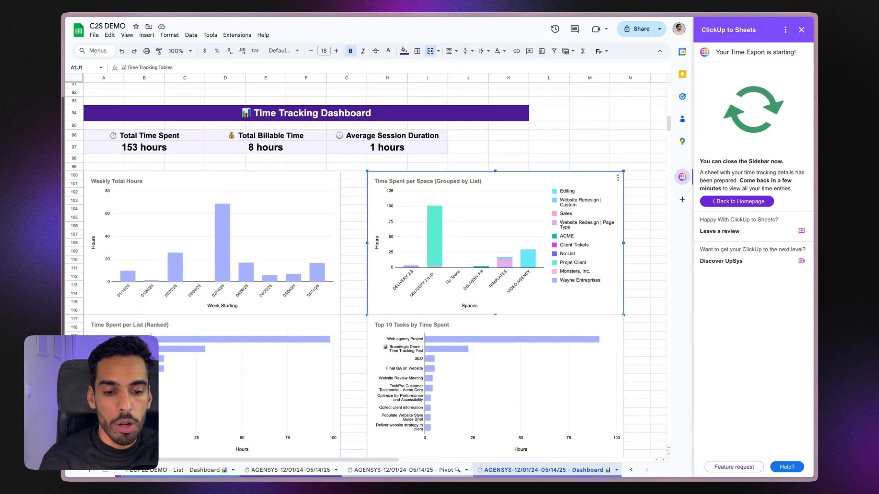
Step: Review the summary figures: 153 total hours, 8 billable hours and the average session duration
click(189, 205)
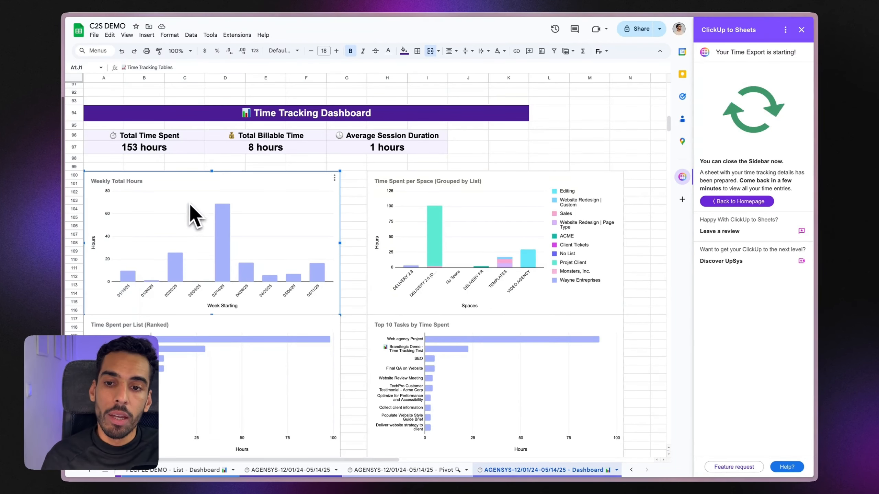
click(143, 151)
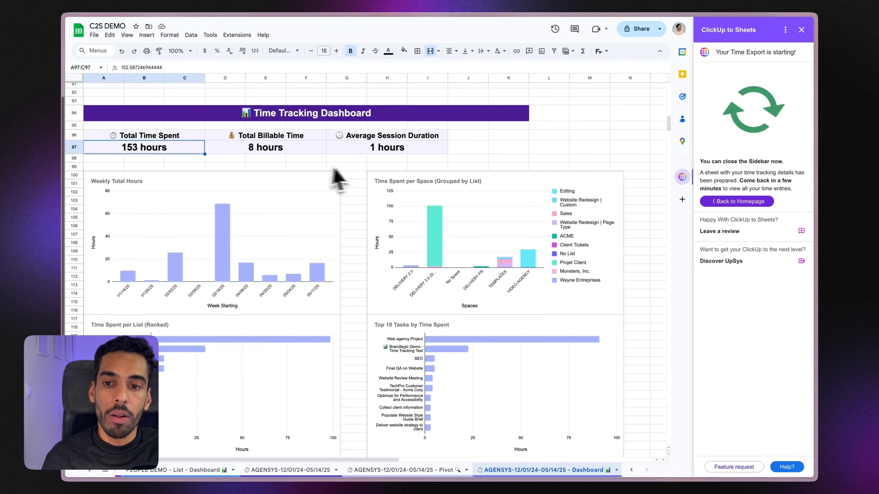
click(284, 152)
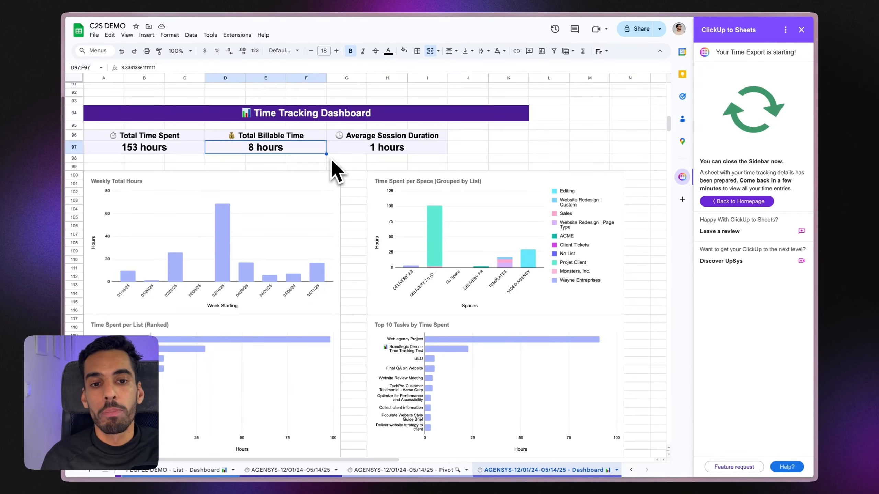
click(374, 151)
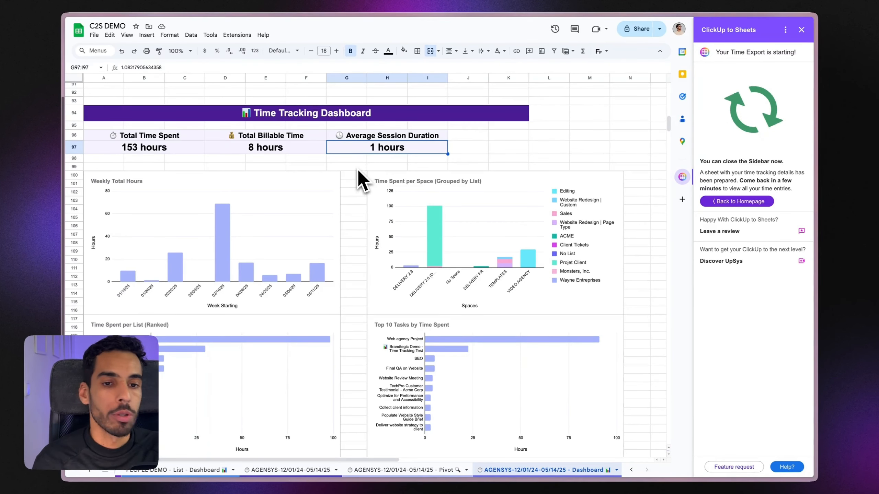
click(358, 169)
scroll(353, 177, down, 4)
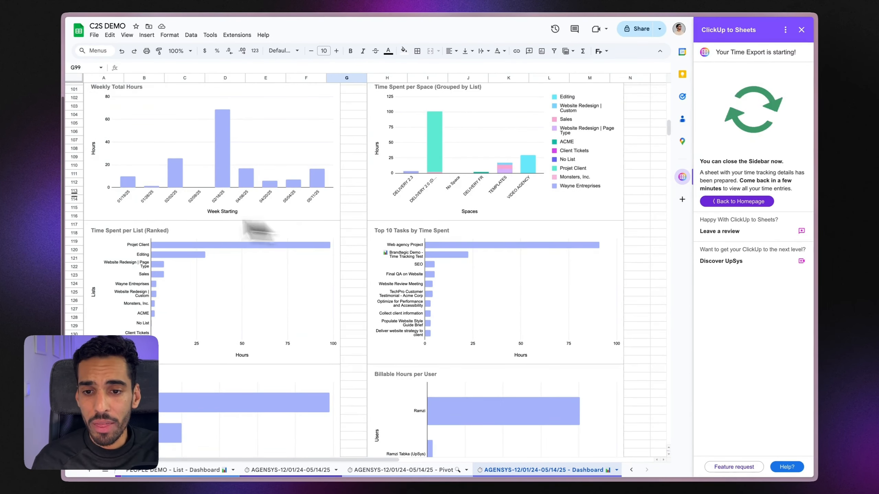
click(137, 188)
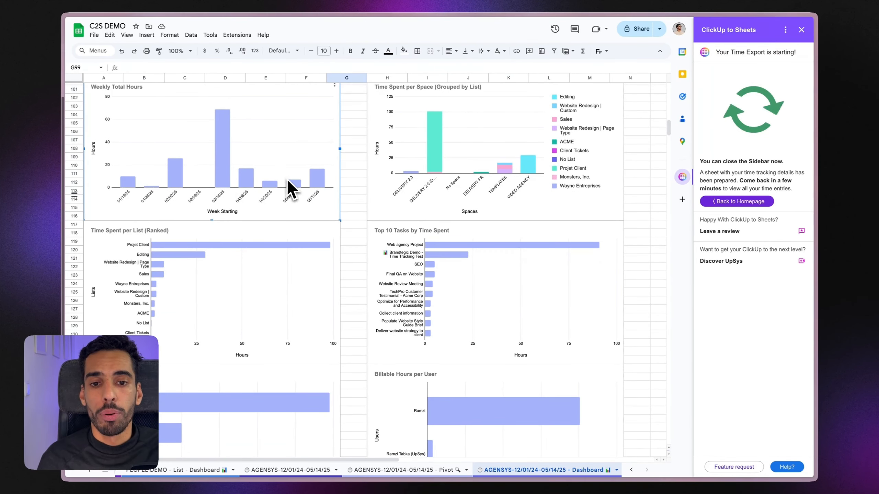
click(358, 174)
scroll(228, 176, up, 1)
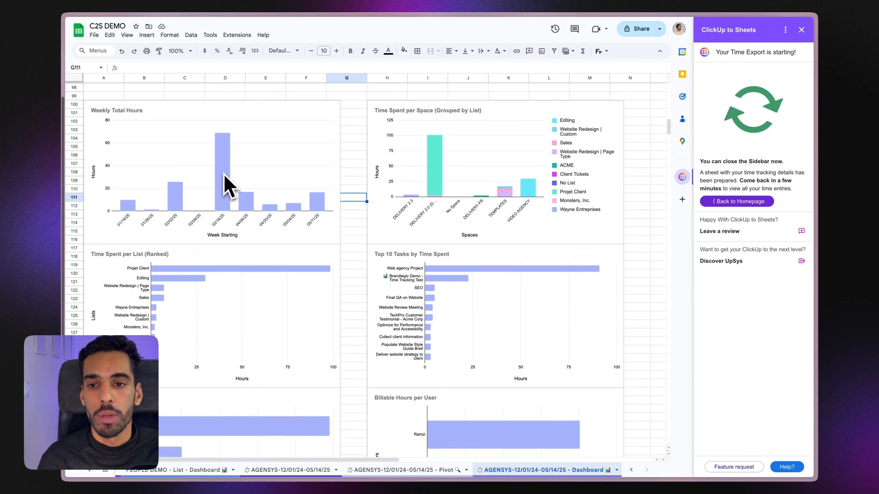
click(223, 175)
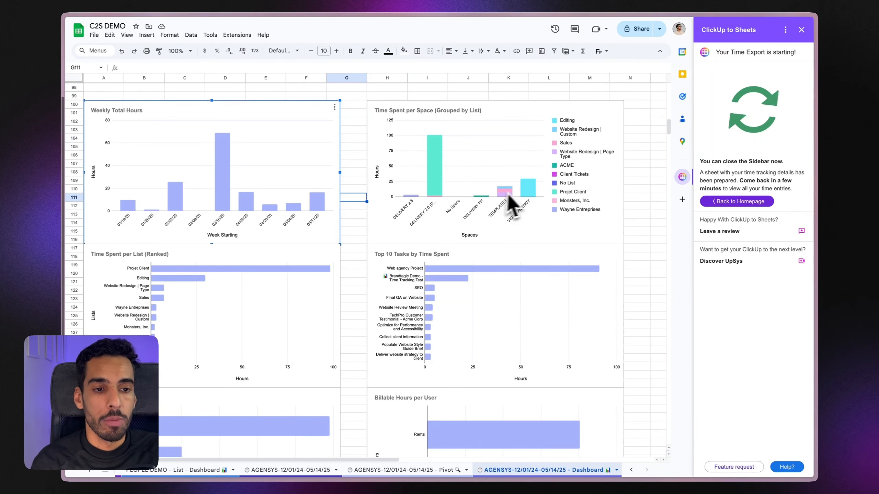
Step: Return the ClickUp add-on to its home page and inspect the Time Spent per List and Active Hours per User charts
click(733, 204)
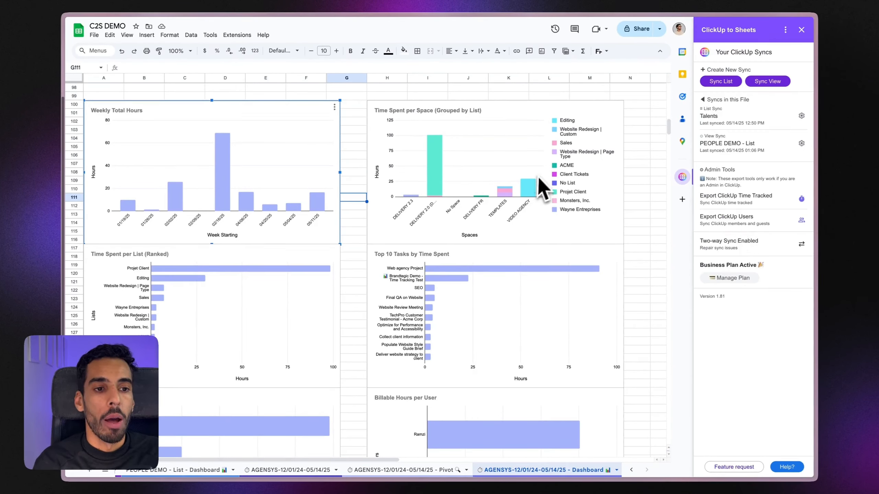
scroll(299, 280, down, 5)
scroll(205, 238, up, 2)
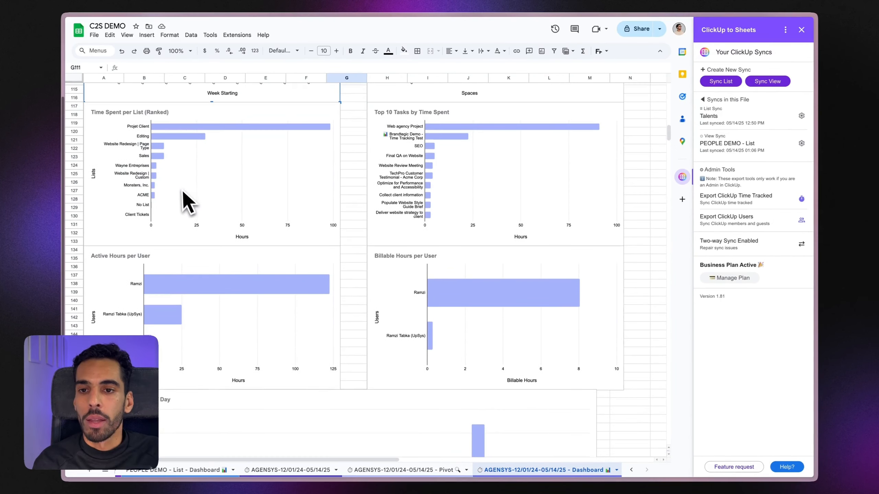
click(111, 165)
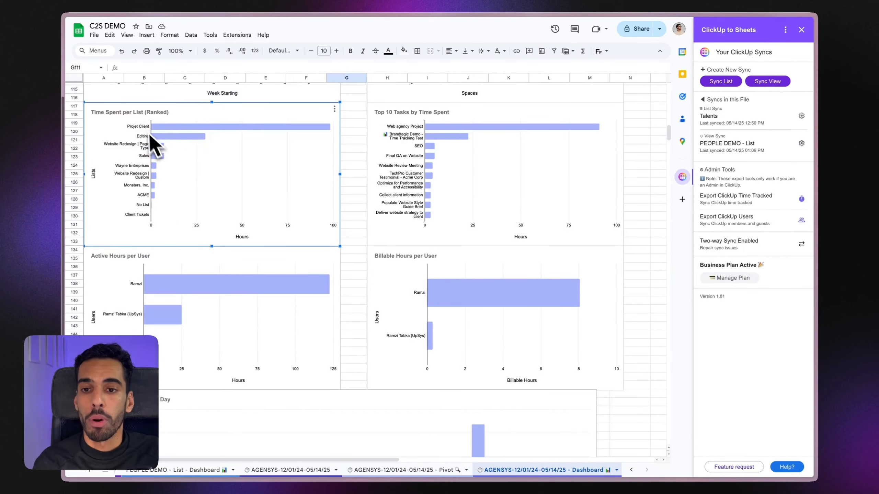
scroll(431, 177, up, 1)
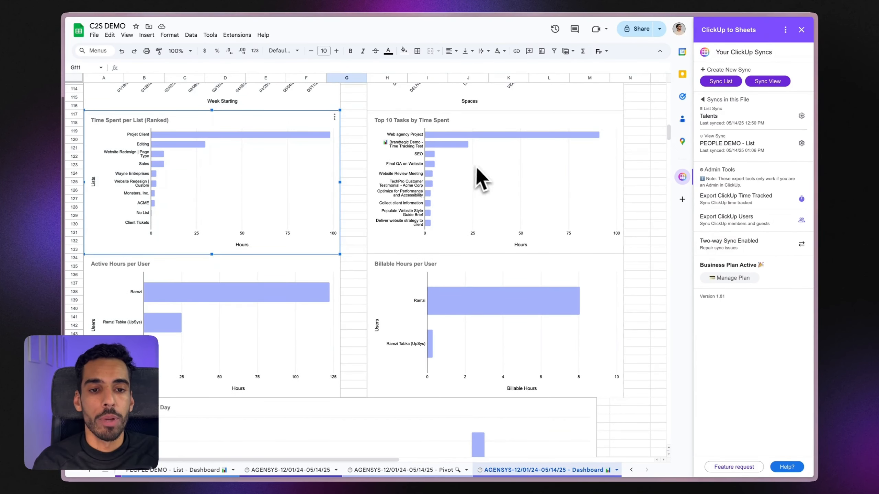
scroll(449, 193, down, 4)
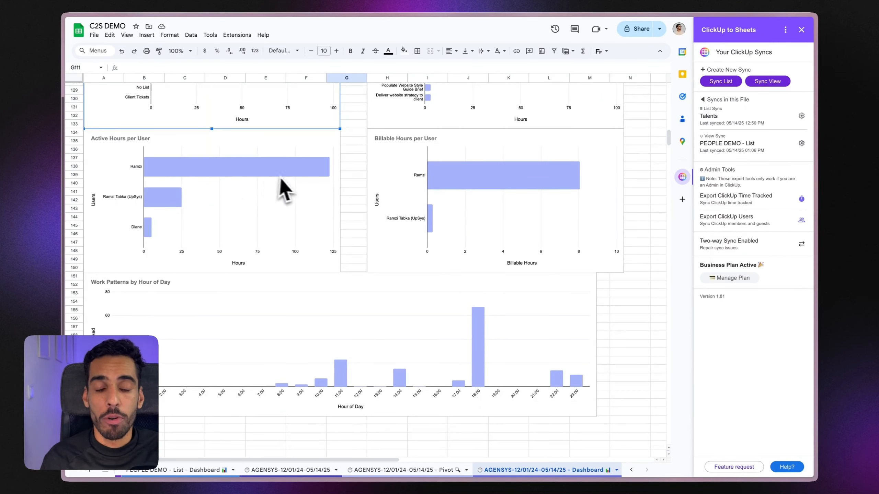
click(223, 173)
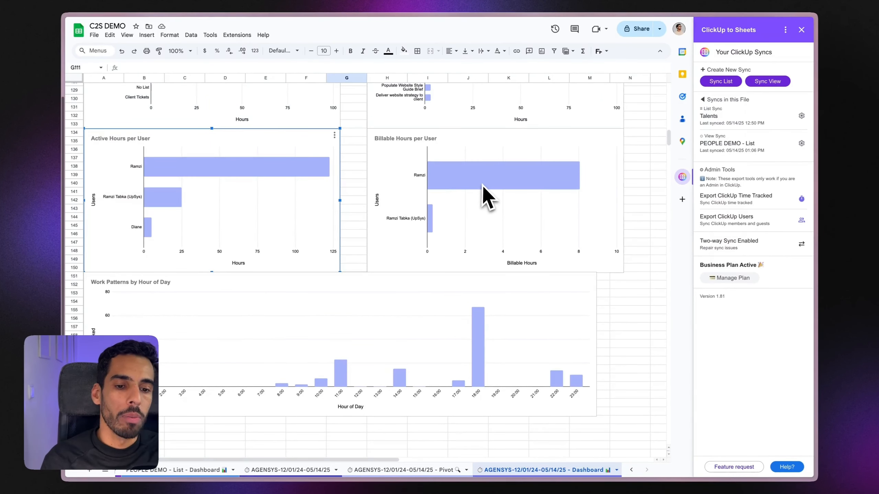
scroll(469, 187, up, 20)
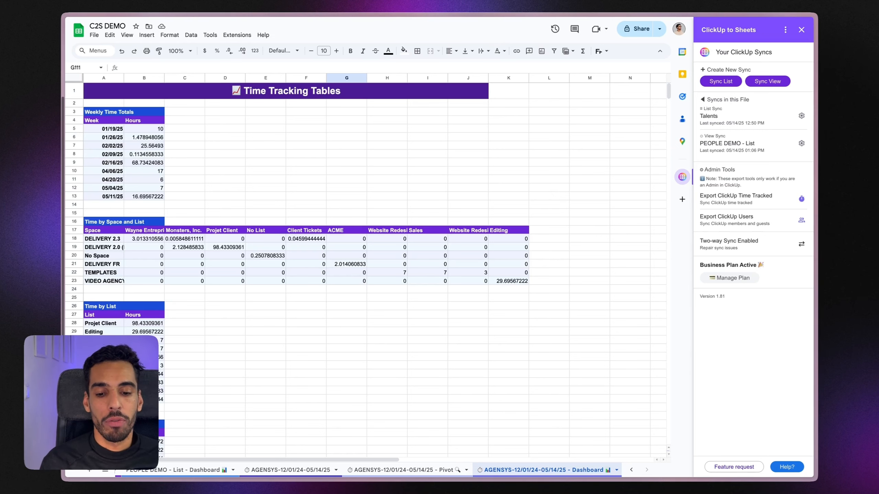
Step: Switch to the AGENSYS data sheet holding the raw time entries
click(304, 469)
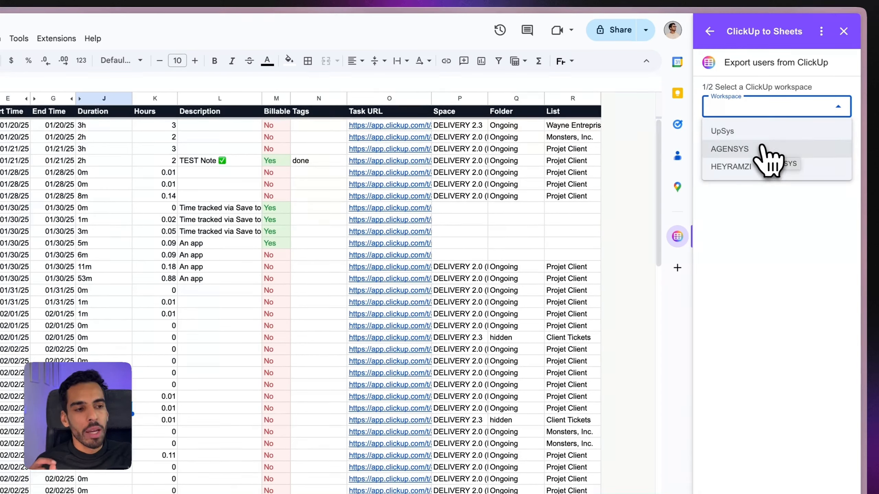
Step: Export the third workspace's ClickUp users with Create Report switched on
click(760, 167)
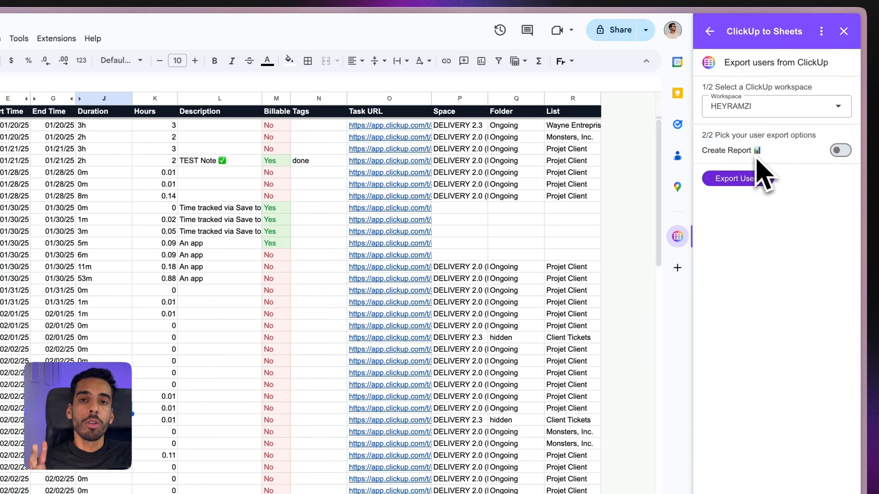
click(840, 150)
click(733, 179)
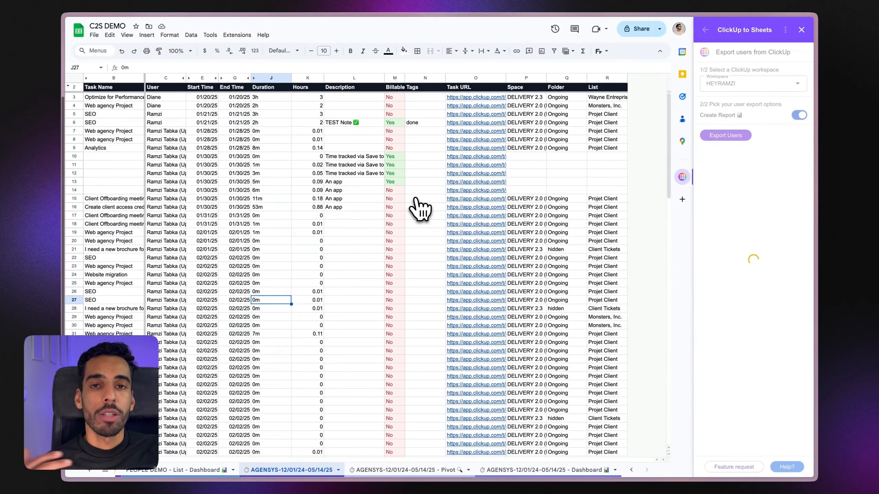